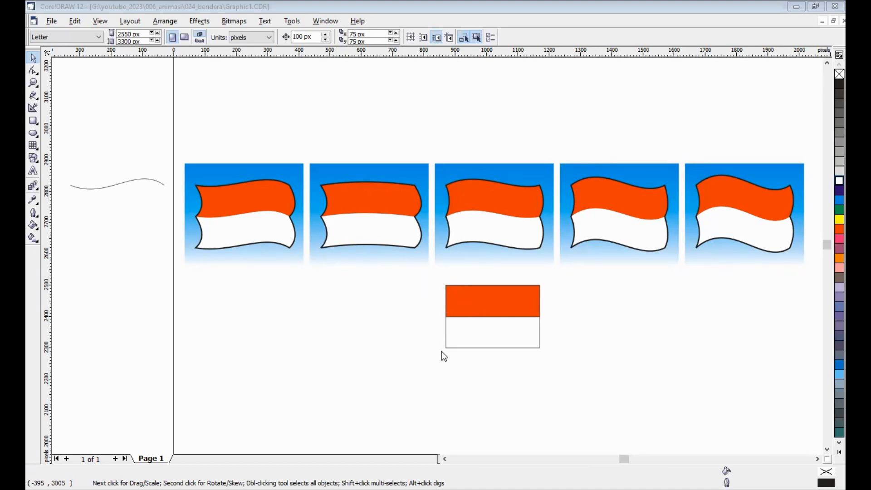
# Step: Check the sizes of the red rectangle and the full outline rectangle in the flat flag below the frames
pyautogui.click(467, 291)
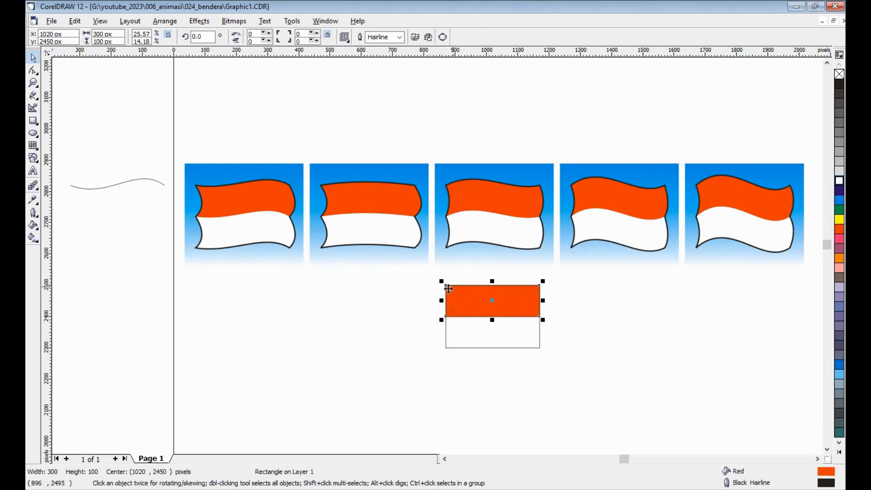
pyautogui.click(488, 346)
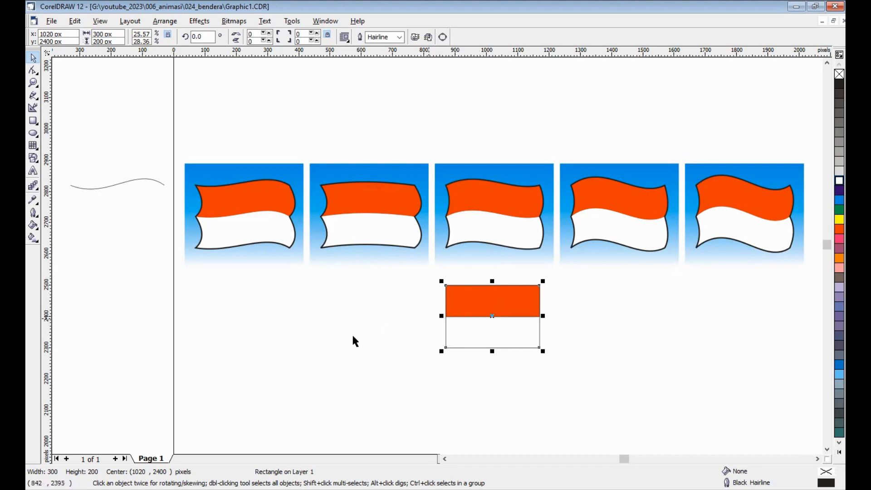
pyautogui.click(343, 347)
# Step: Duplicate the wavy curve beside the page and place the copy 100 px below the original
pyautogui.click(445, 458)
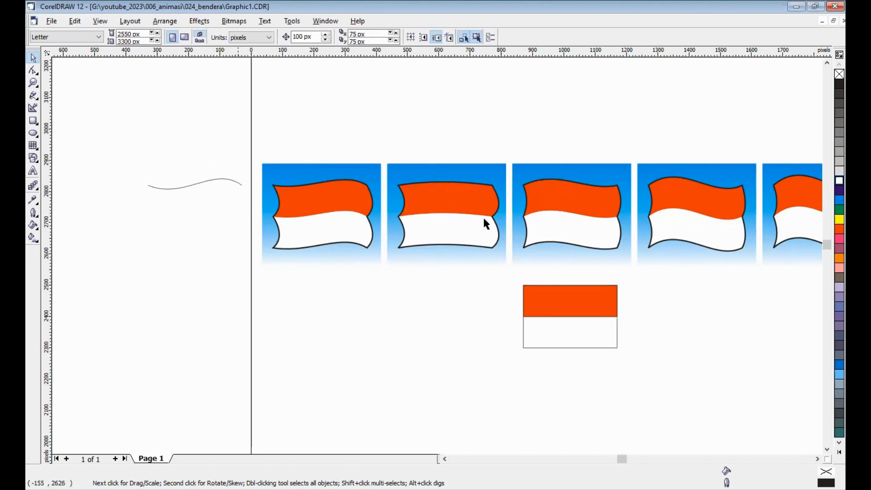
pyautogui.click(197, 184)
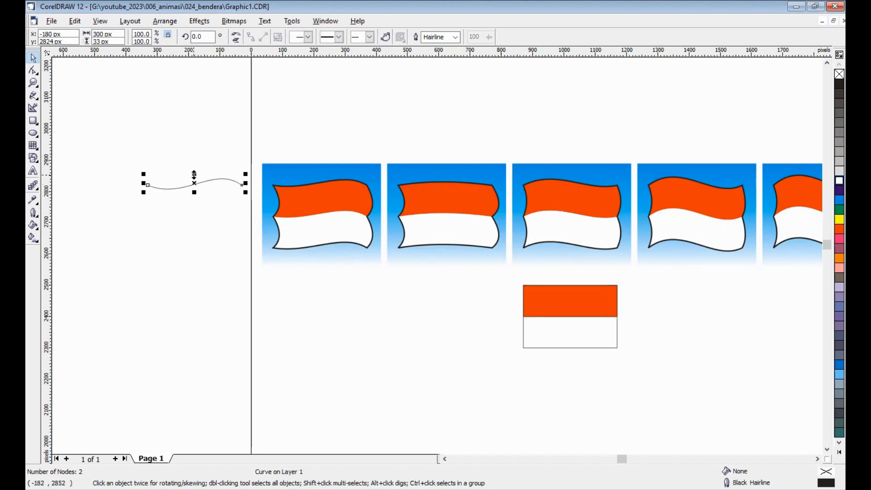
pyautogui.hotkey('ctrl', 'c')
pyautogui.hotkey('ctrl', 'v')
pyautogui.press('Down')
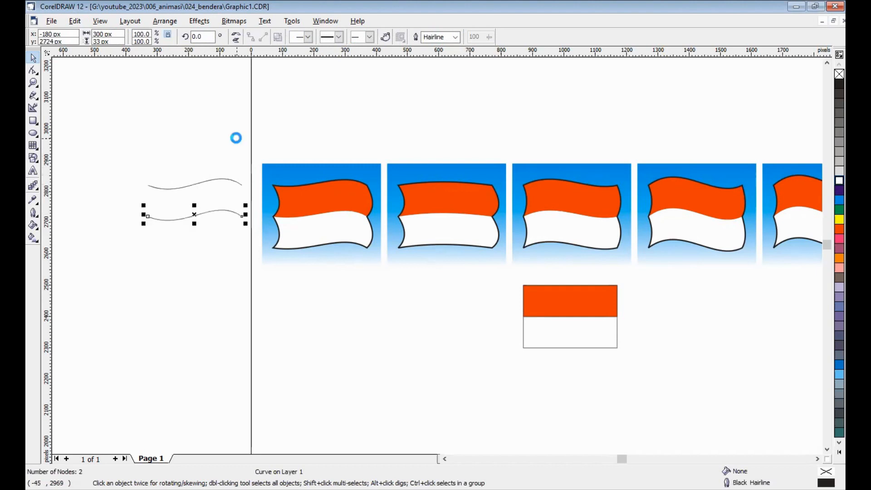
# Step: Combine the two wavy curves and close the shape with straight Freehand lines joining their left and right ends
pyautogui.moveTo(120, 163); pyautogui.dragTo(249, 245)
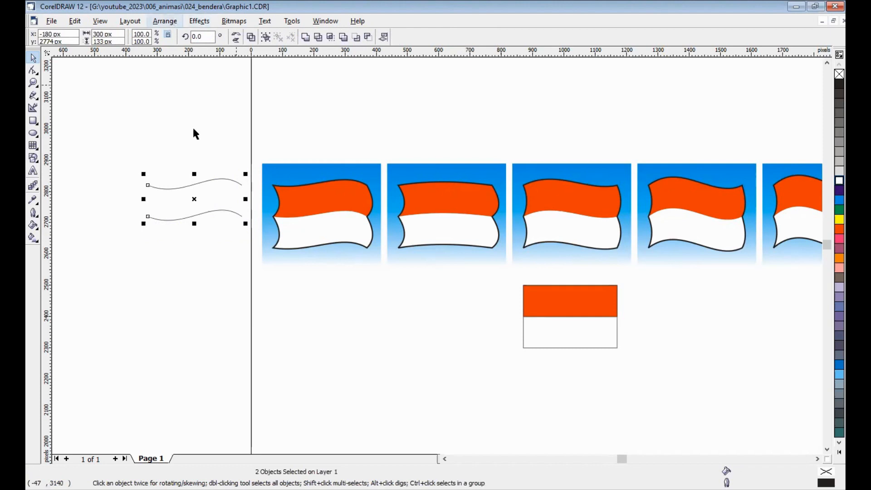
pyautogui.hotkey('ctrl', 'l')
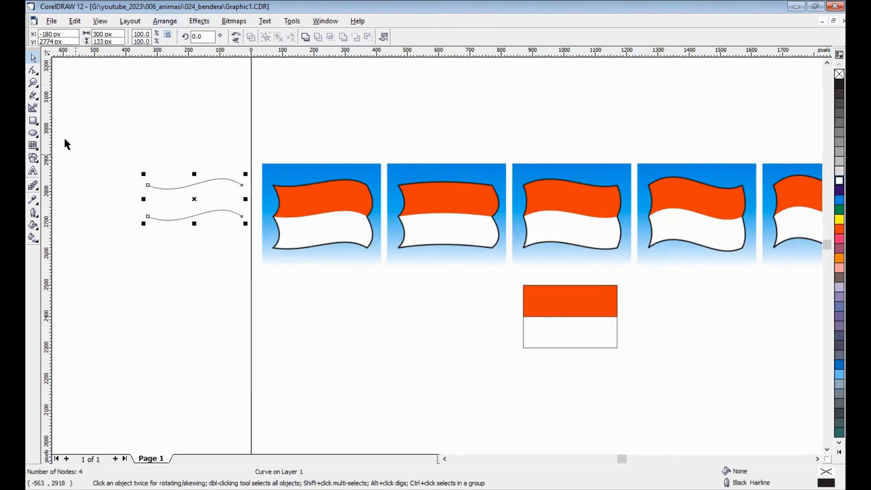
pyautogui.click(33, 98)
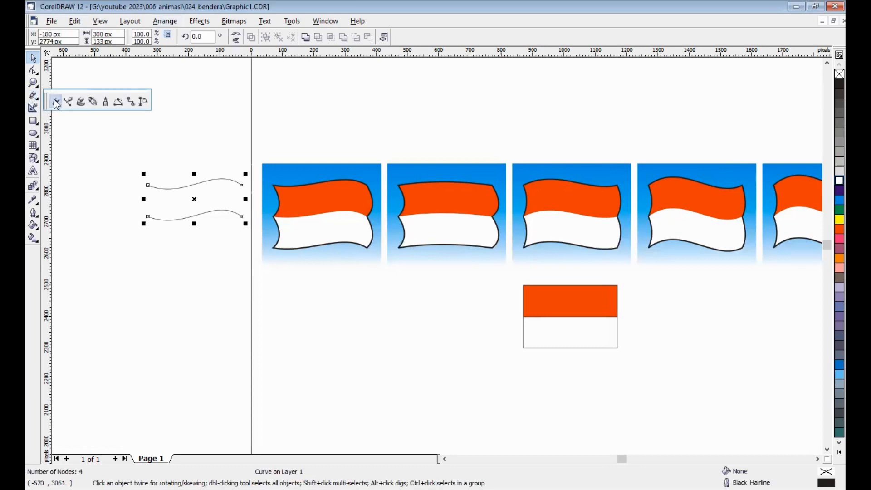
pyautogui.click(56, 102)
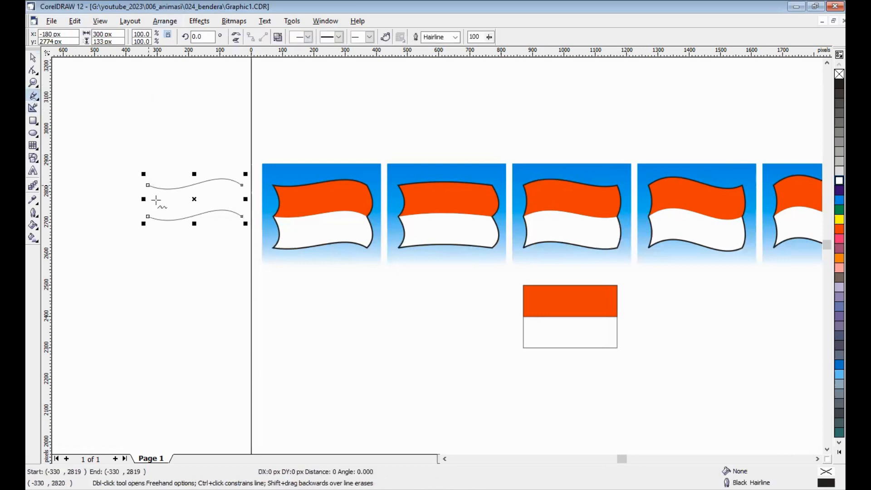
pyautogui.click(149, 216)
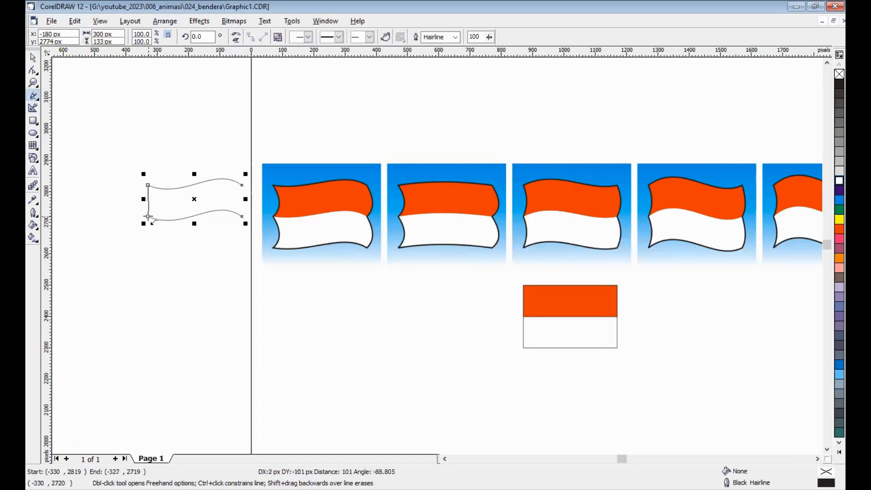
pyautogui.click(241, 185)
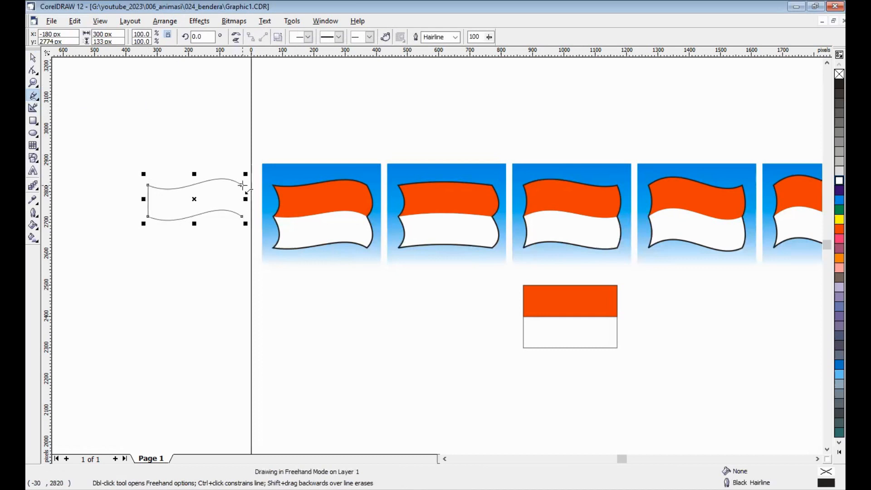
pyautogui.click(241, 216)
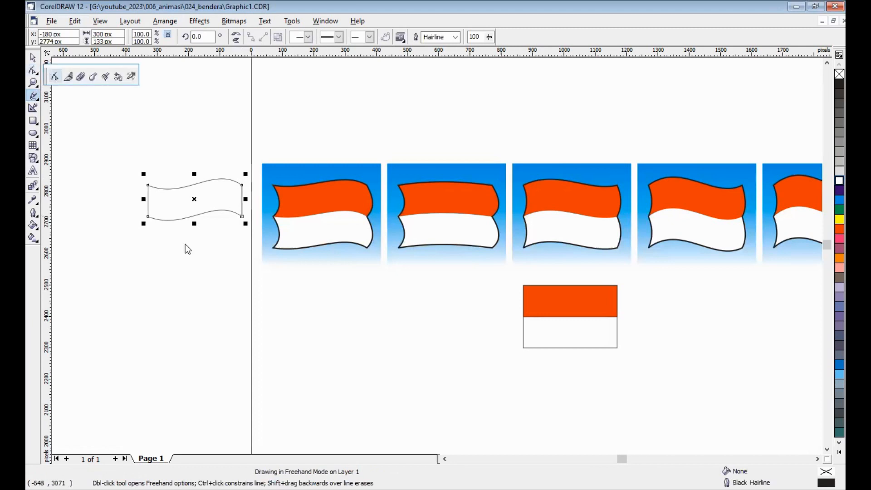
# Step: Convert the closed shape's two straight sides to curves, bowing the left side inward and the right side outward
pyautogui.press('F10')
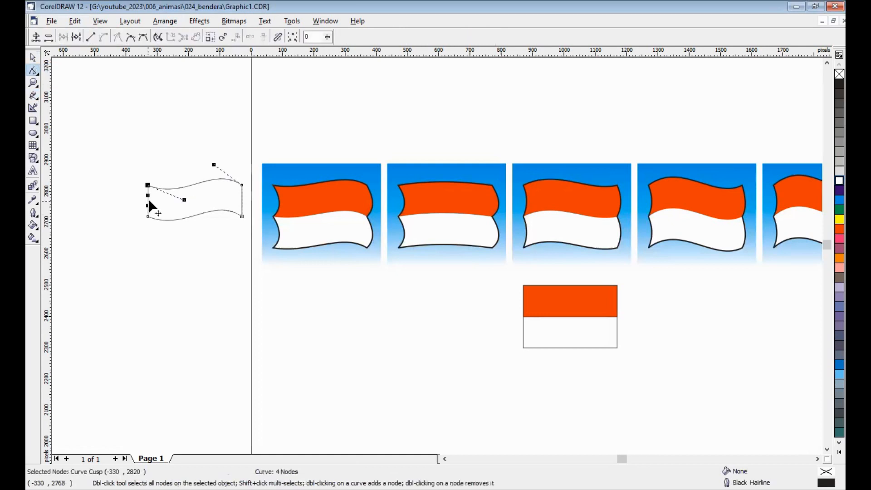
pyautogui.moveTo(151, 202); pyautogui.dragTo(239, 197)
pyautogui.click(243, 200)
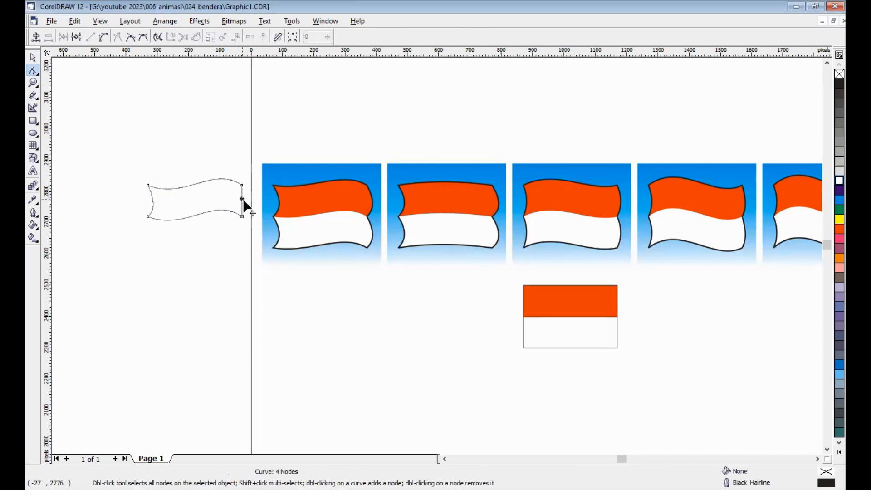
pyautogui.moveTo(245, 205); pyautogui.dragTo(249, 207)
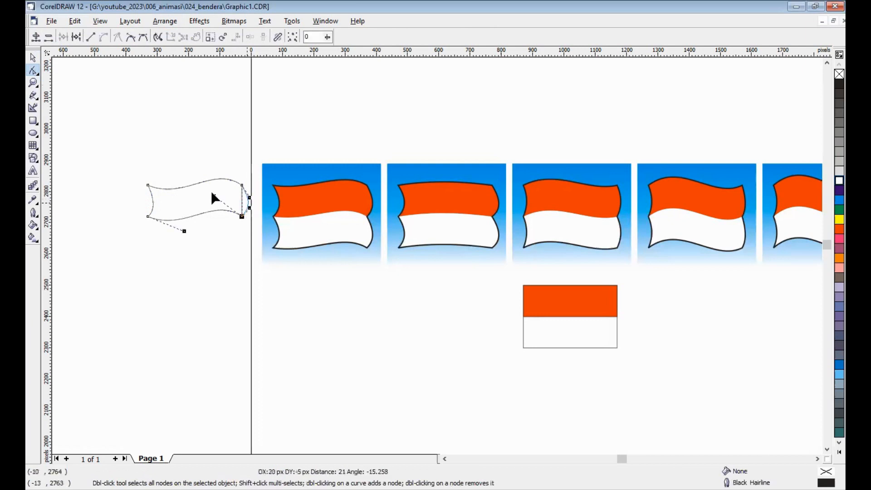
pyautogui.click(191, 225)
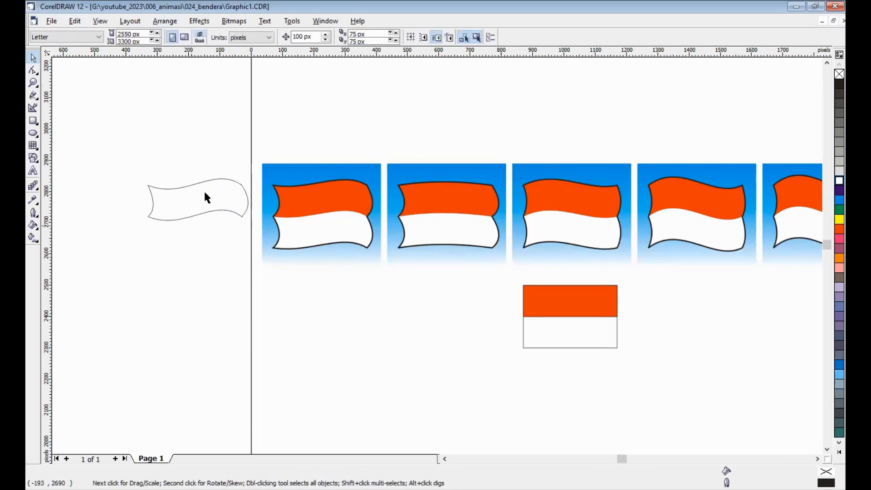
# Step: Fill the closed wavy shape red and add a white-filled duplicate 100 px below it
pyautogui.click(204, 193)
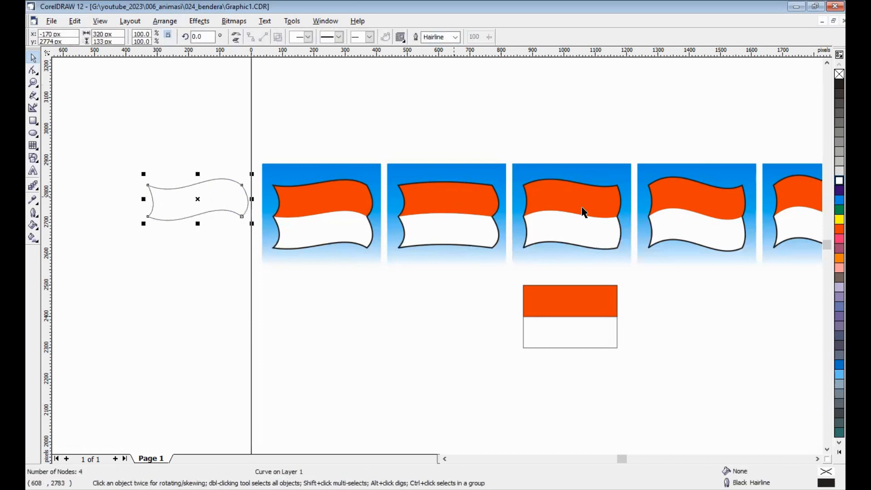
pyautogui.click(838, 229)
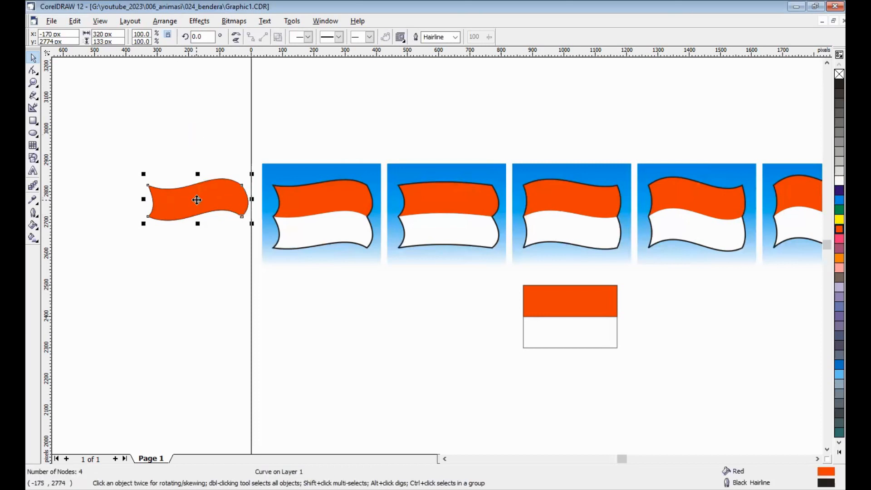
pyautogui.hotkey('ctrl', 'd')
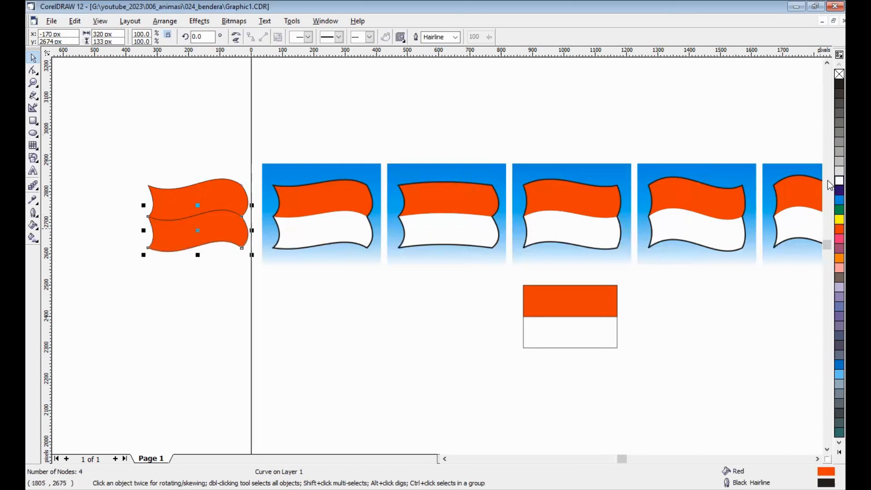
pyautogui.click(838, 181)
pyautogui.click(187, 321)
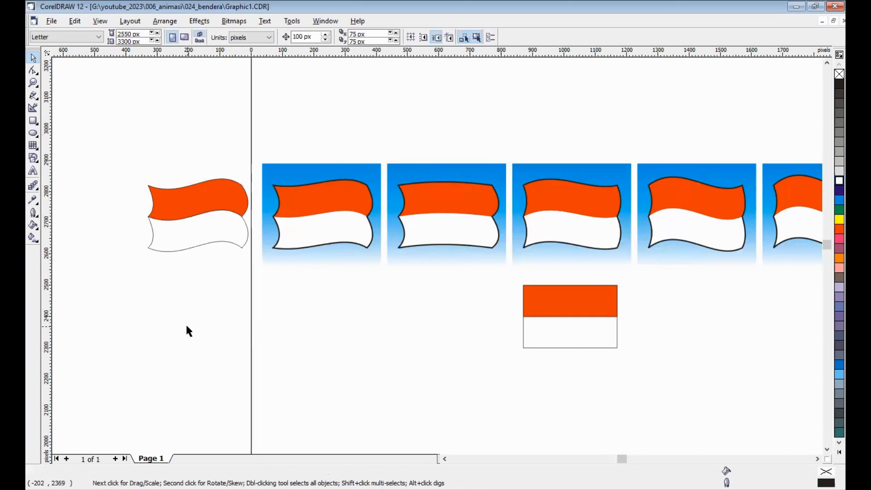
# Step: Duplicate the red and white stripes 300 px lower and weld the copies into one shape
pyautogui.moveTo(125, 150); pyautogui.dragTo(229, 319)
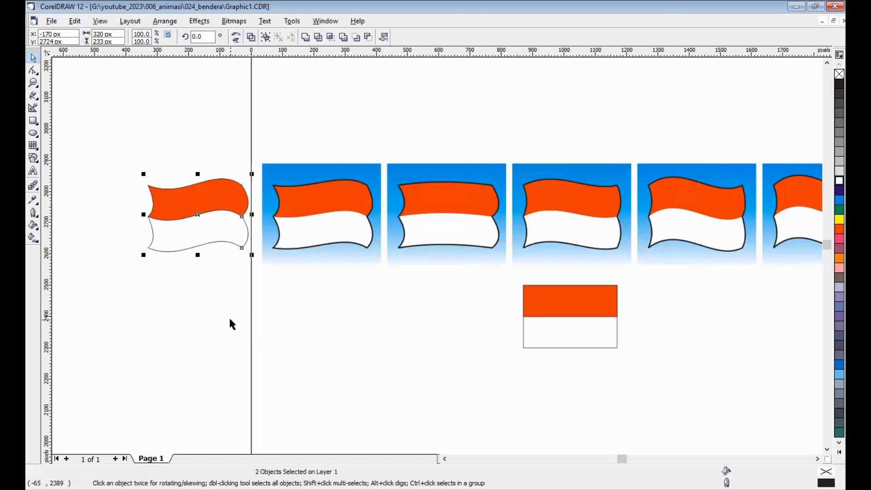
pyautogui.hotkey('ctrl', 'd')
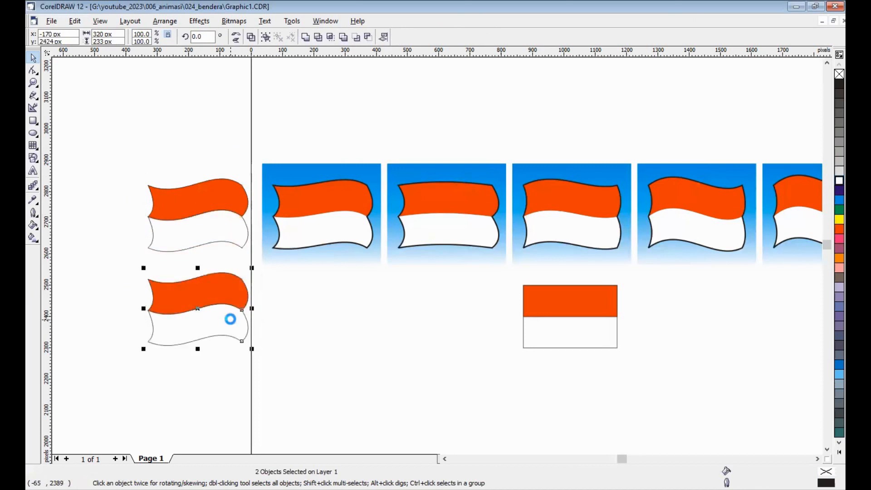
pyautogui.hotkey('ctrl', 'l')
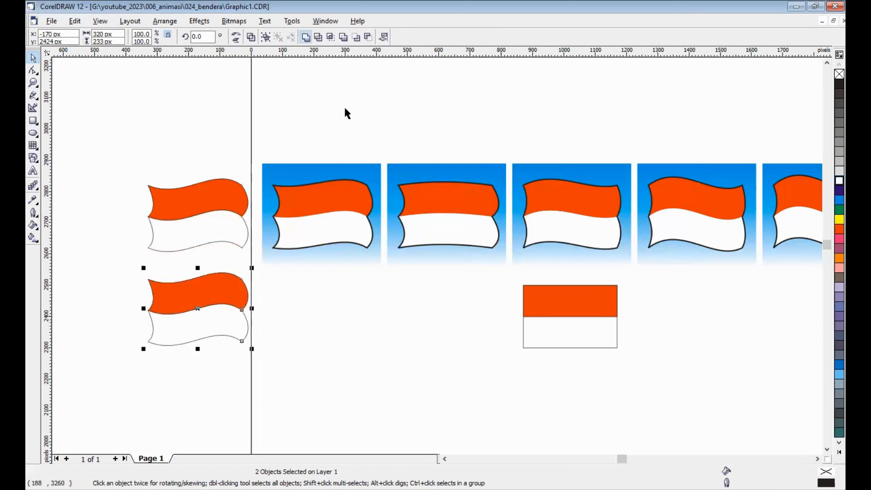
# Step: Remove the welded shape's fill and set its outline width to 0.353 mm
pyautogui.click(838, 74)
pyautogui.click(277, 105)
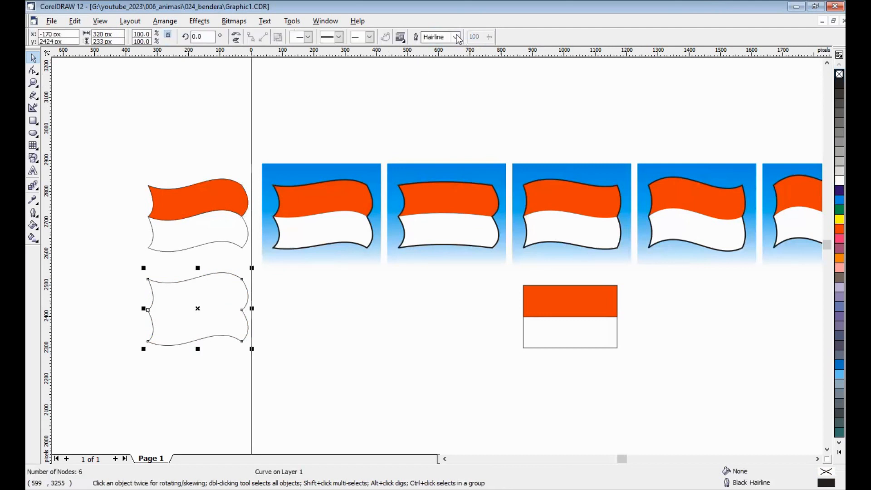
pyautogui.click(456, 37)
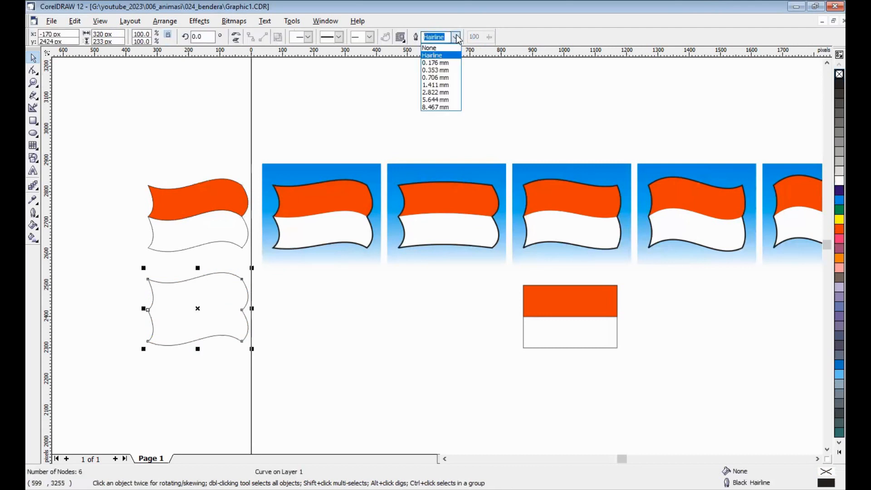
pyautogui.click(447, 70)
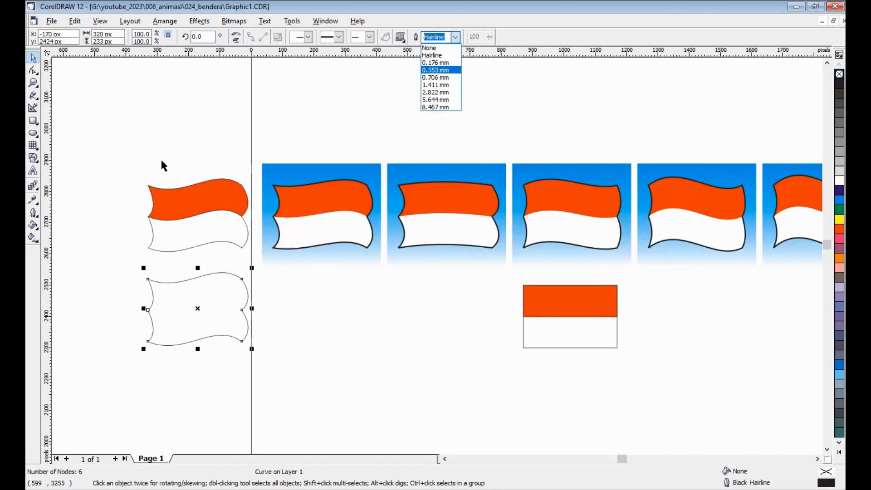
# Step: Remove the outlines from the red and white stripes and move the unfilled flag outline up 300 px onto them
pyautogui.click(194, 213)
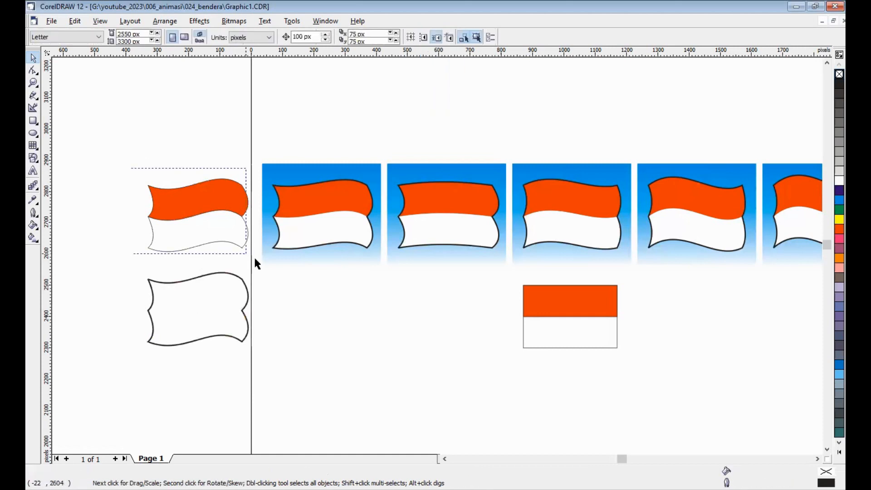
pyautogui.keyDown('shift'); pyautogui.click(190, 209); pyautogui.keyUp('shift')
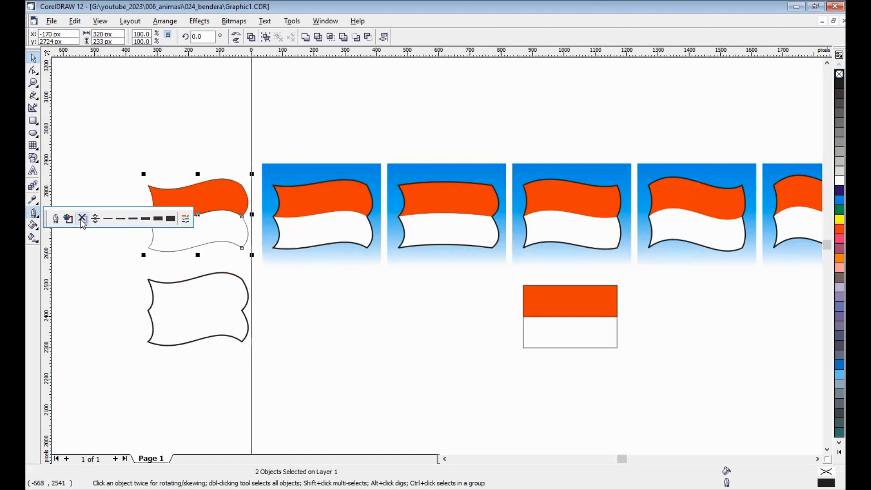
pyautogui.click(209, 320)
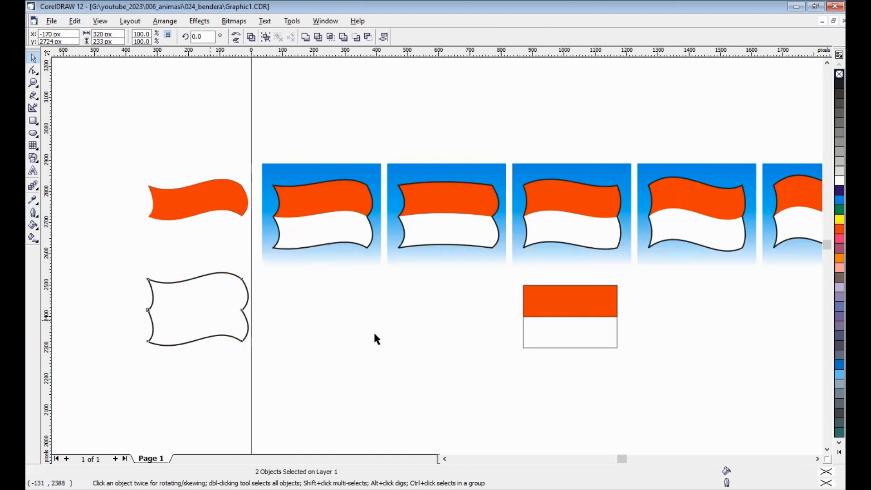
pyautogui.press('Up')
pyautogui.press('Up')
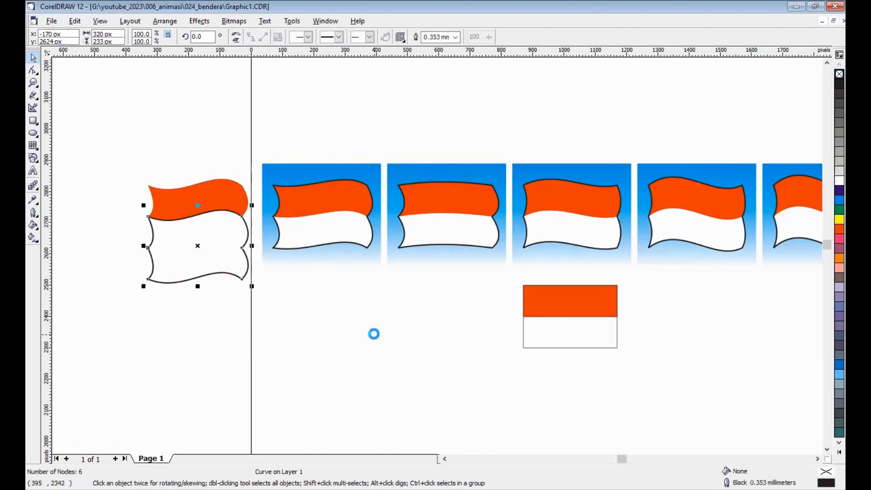
pyautogui.press('Up')
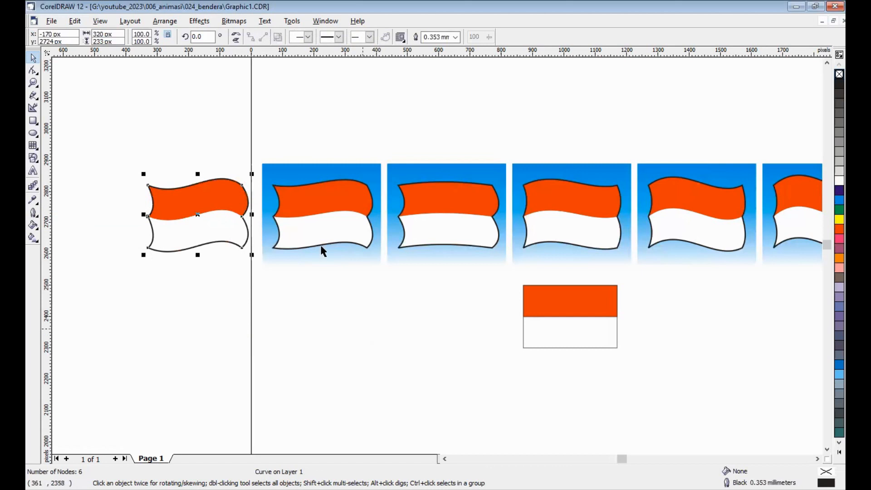
pyautogui.press('Escape')
# Step: Copy the first frame's blue gradient background and place the copy 400 px to the left, over the new flag
pyautogui.click(312, 168)
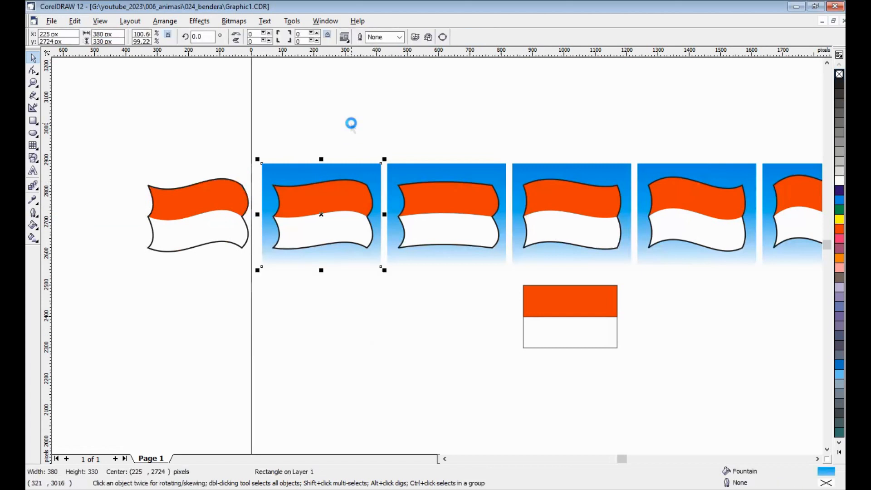
pyautogui.hotkey('shift', 'pageup')
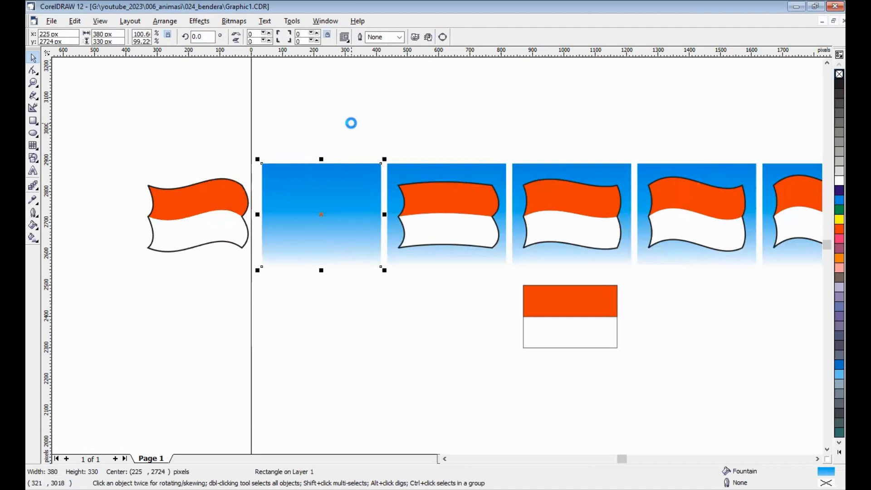
pyautogui.press('Left')
pyautogui.press('Left')
pyautogui.press('Left')
pyautogui.press('Left')
pyautogui.press('Left')
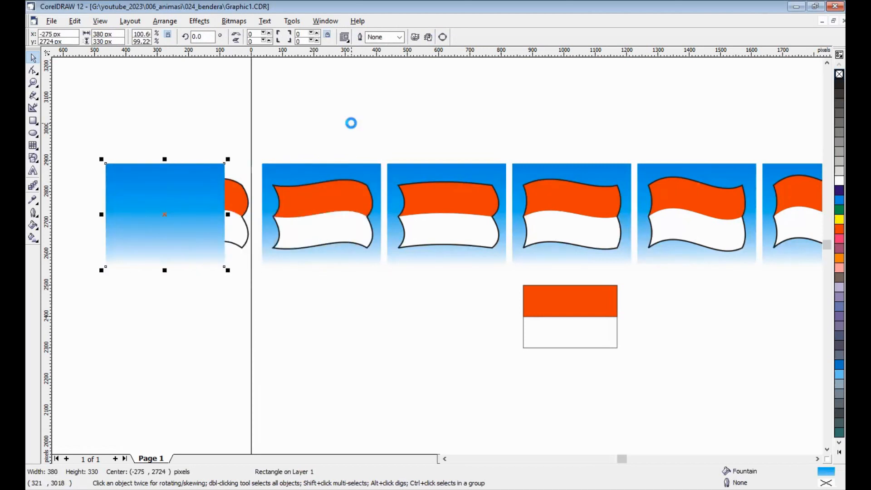
pyautogui.press('Right')
pyautogui.click(349, 118)
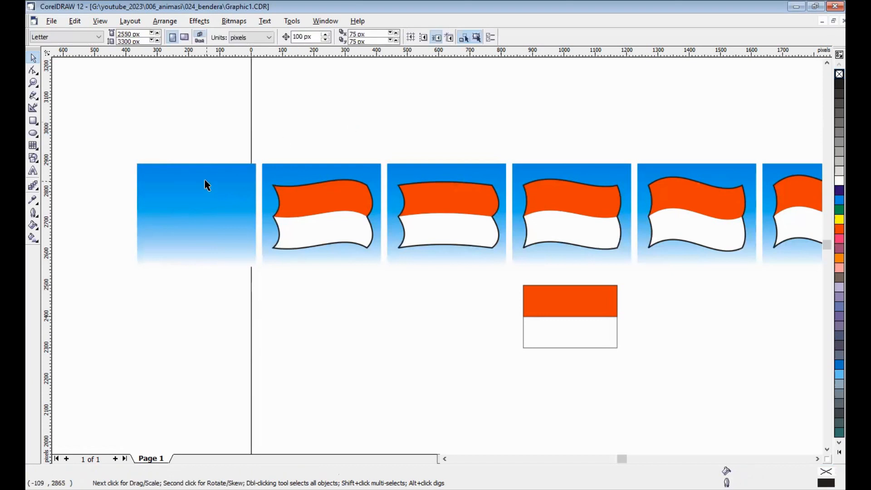
# Step: Send the copied blue gradient background to the back, behind the leftmost flag
pyautogui.click(214, 171)
pyautogui.rightClick(216, 169)
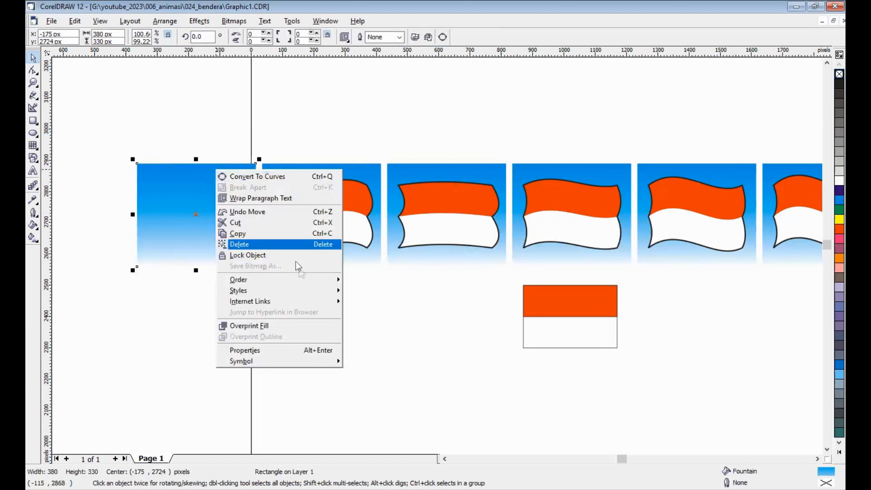
pyautogui.moveTo(341, 281)
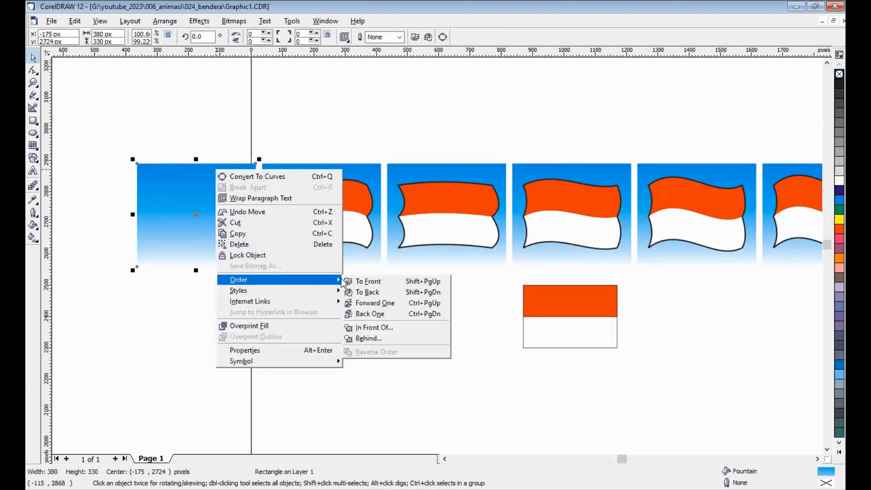
pyautogui.click(403, 294)
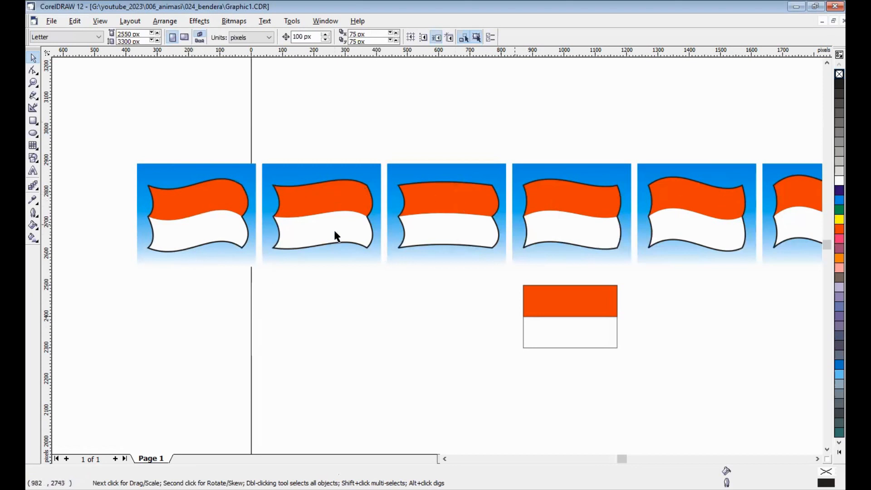
# Step: Export only the leftmost flag frame as the JPEG 001_flag in the animasi folder, in 24-bit RGB at 300 dpi
pyautogui.moveTo(126, 152); pyautogui.dragTo(269, 319)
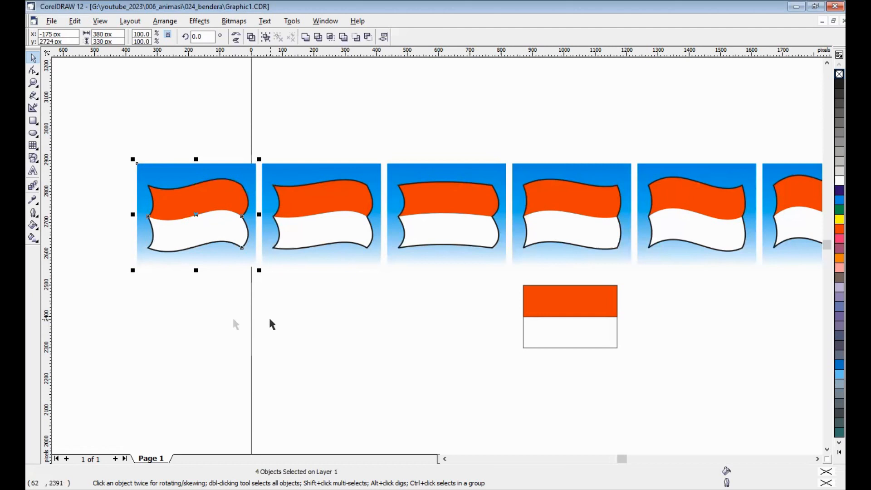
pyautogui.moveTo(112, 134); pyautogui.dragTo(269, 310)
pyautogui.click(49, 21)
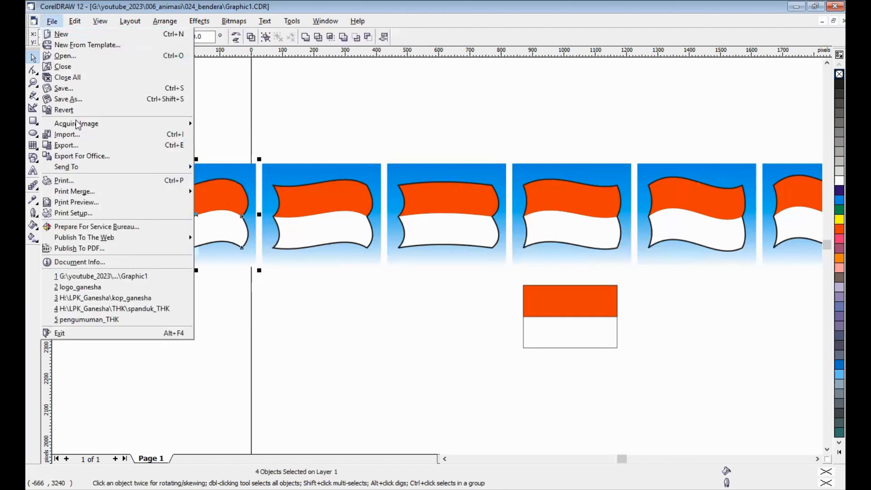
pyautogui.hotkey('ctrl', 'e')
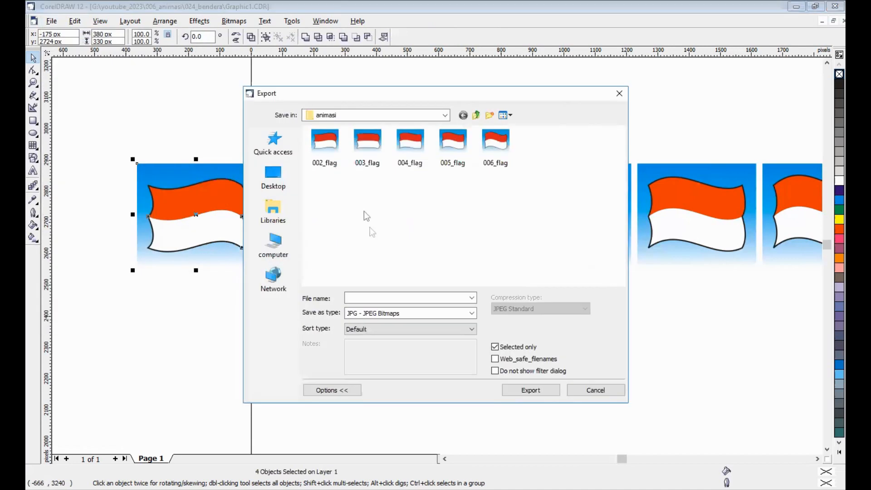
pyautogui.click(328, 155)
pyautogui.click(355, 297)
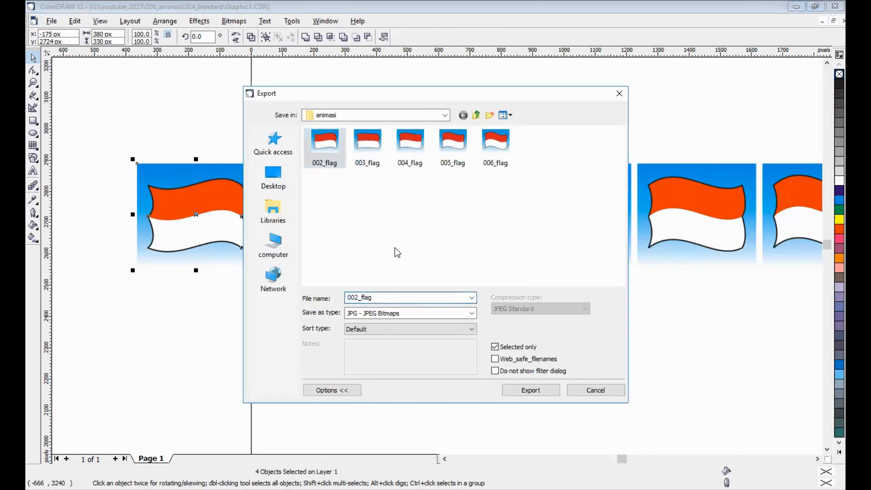
pyautogui.press('BackSpace')
pyautogui.write('1')
pyautogui.click(529, 391)
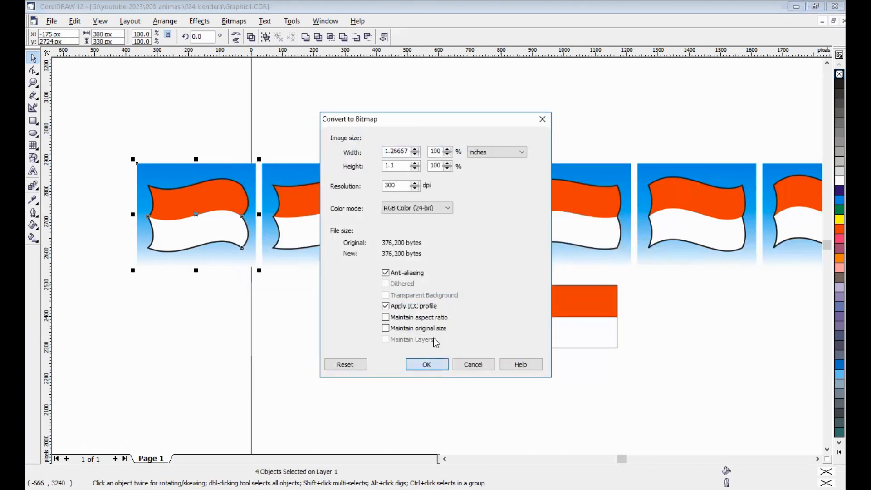
pyautogui.click(426, 364)
pyautogui.click(418, 396)
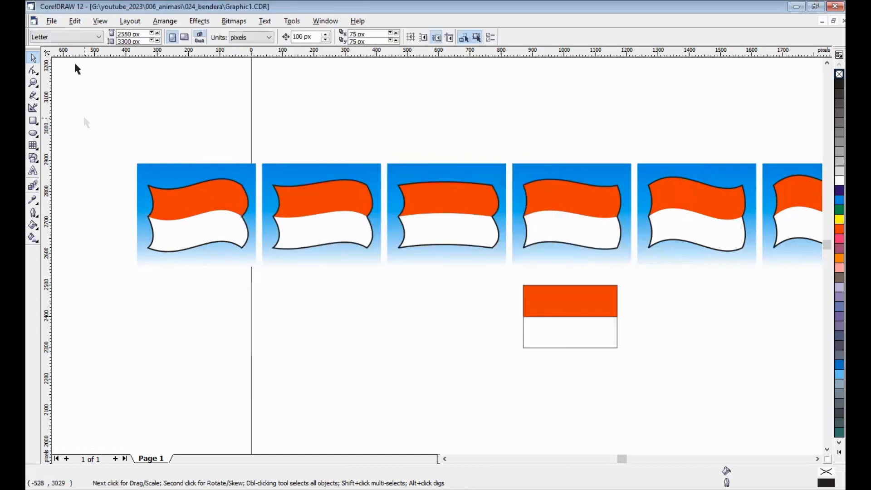
# Step: Save the drawing with all the flag frames
pyautogui.click(53, 22)
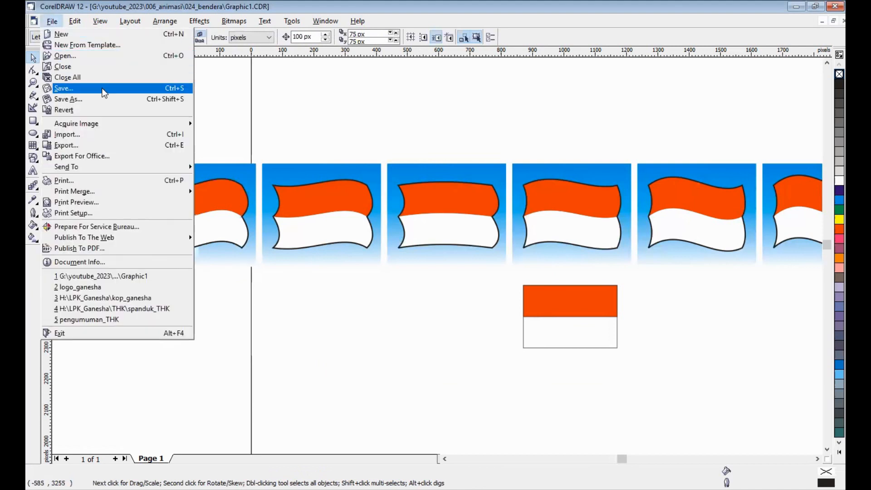
pyautogui.click(470, 119)
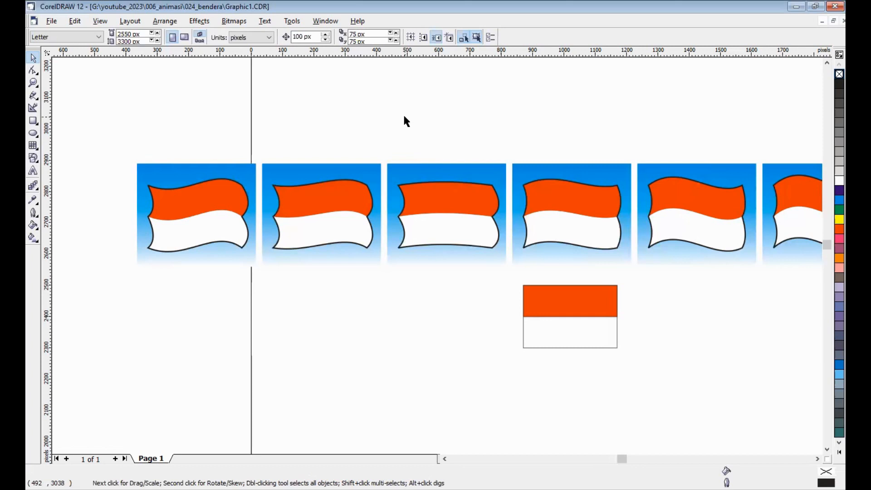
pyautogui.press('F4')
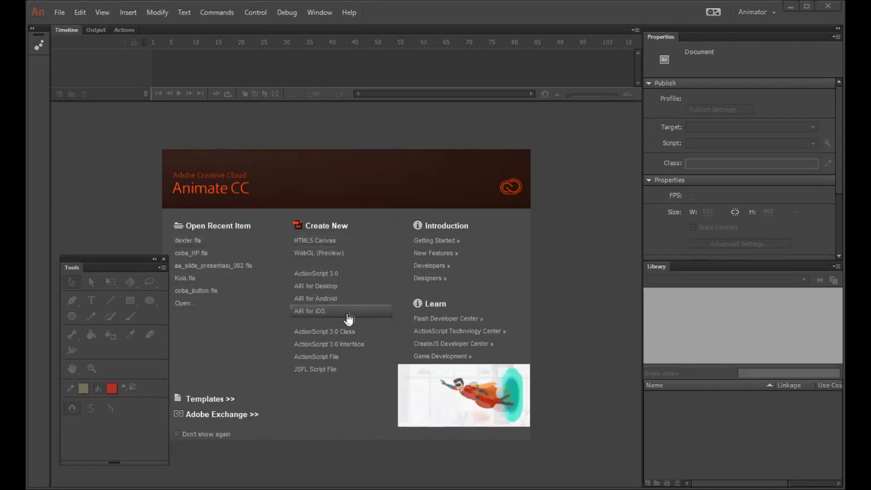
# Step: Switch to Animate CC, create an ActionScript 3.0 document and start an import to the stage
pyautogui.click(326, 273)
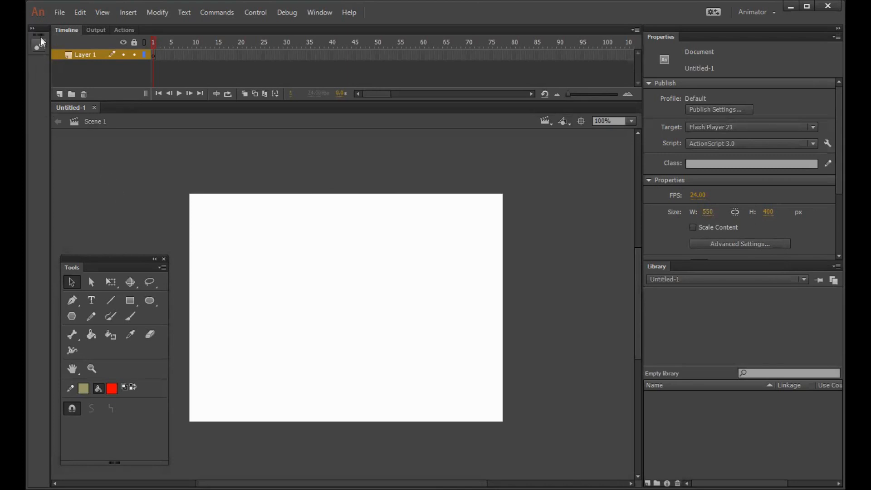
pyautogui.click(55, 12)
pyautogui.moveTo(133, 189)
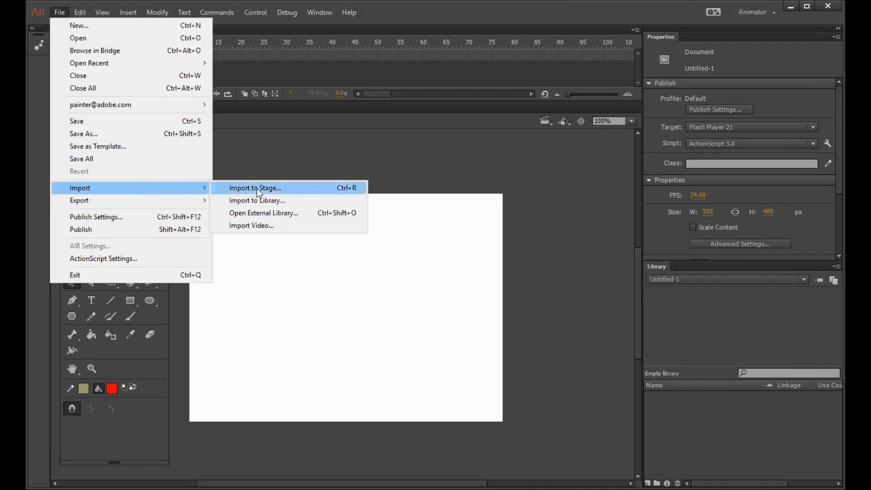
pyautogui.click(285, 185)
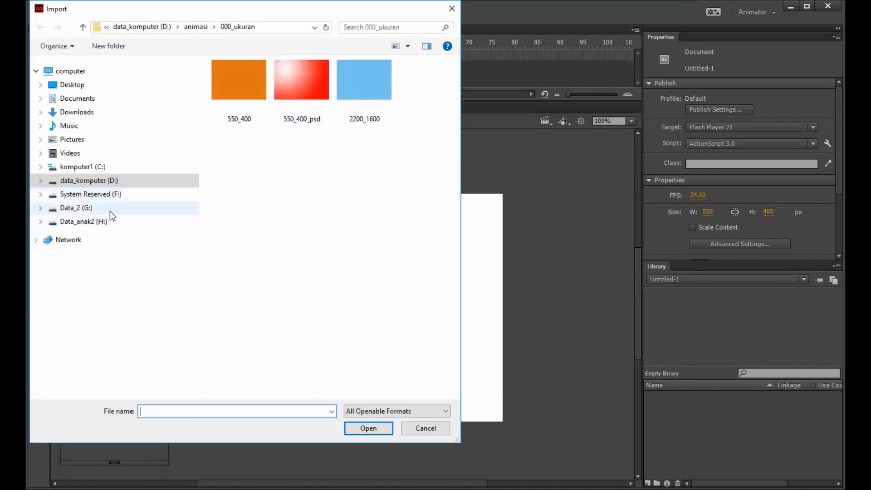
# Step: Import 001_flag to the stage from the youtube_2023\006_animasi\024_bendera\animasi folder on drive G
pyautogui.click(114, 208)
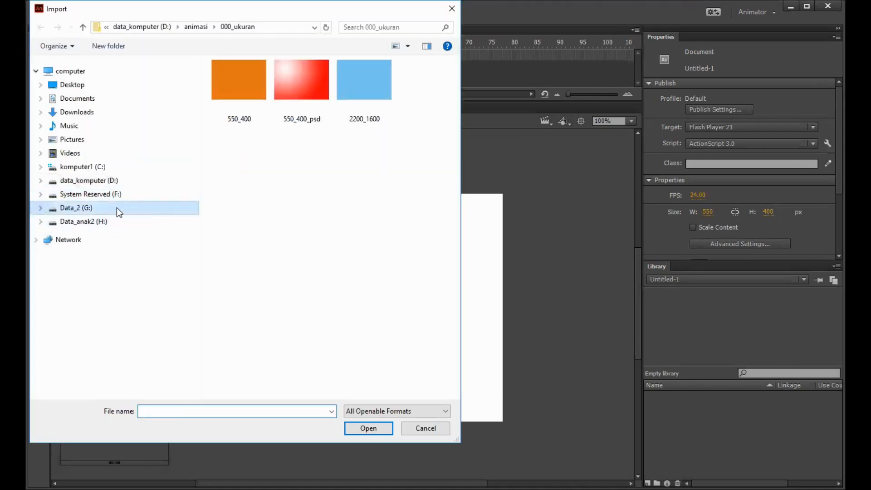
pyautogui.scroll(-5, 300, 313)
pyautogui.scroll(-20, 300, 313)
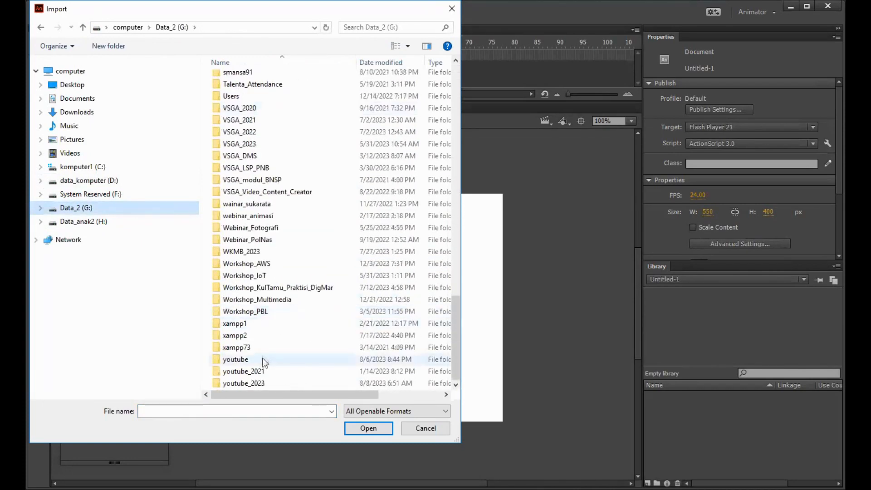
pyautogui.doubleClick(260, 383)
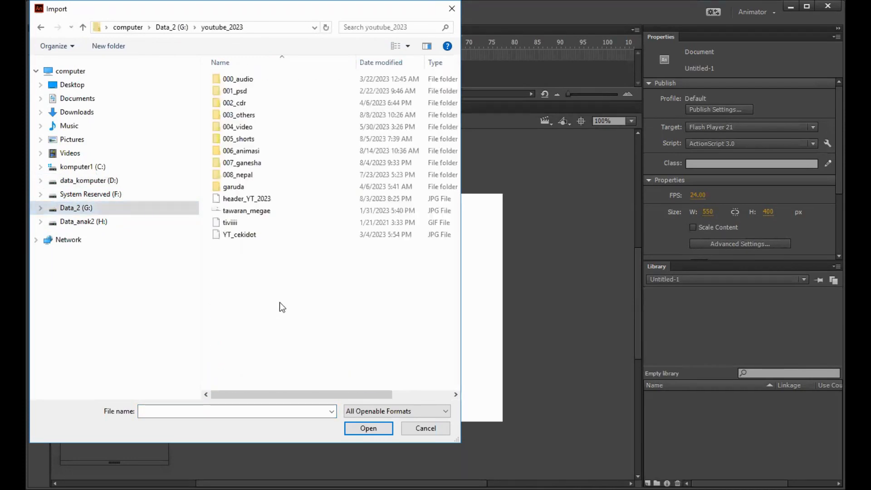
pyautogui.doubleClick(256, 152)
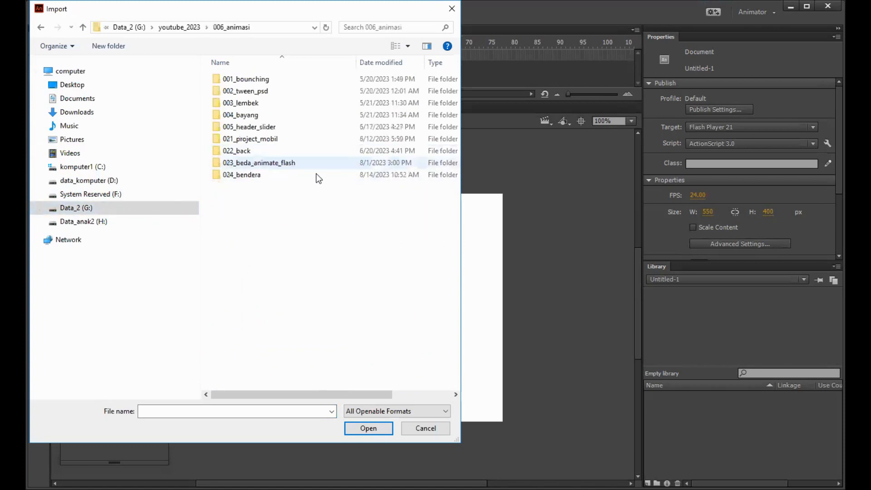
pyautogui.click(268, 175)
pyautogui.doubleClick(268, 176)
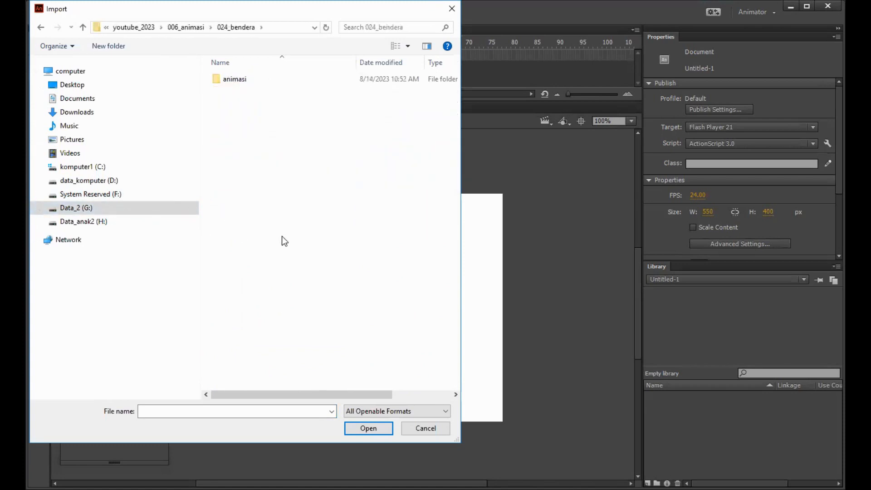
pyautogui.doubleClick(235, 91)
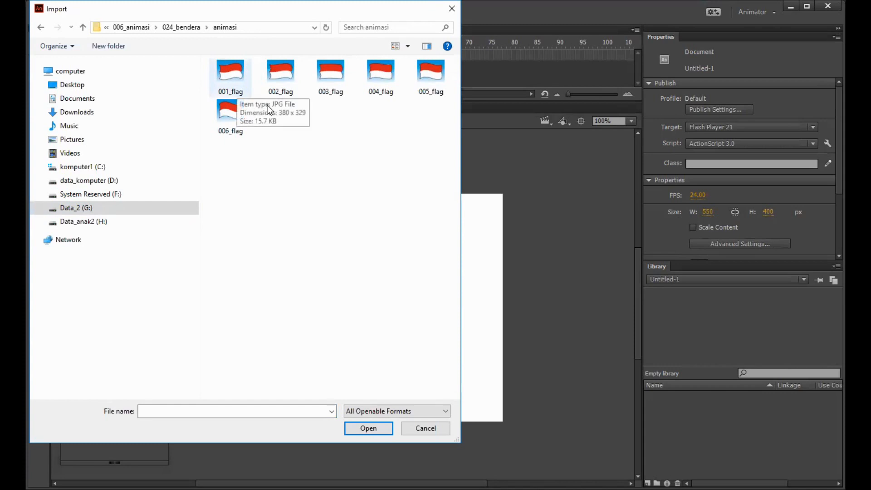
pyautogui.click(237, 88)
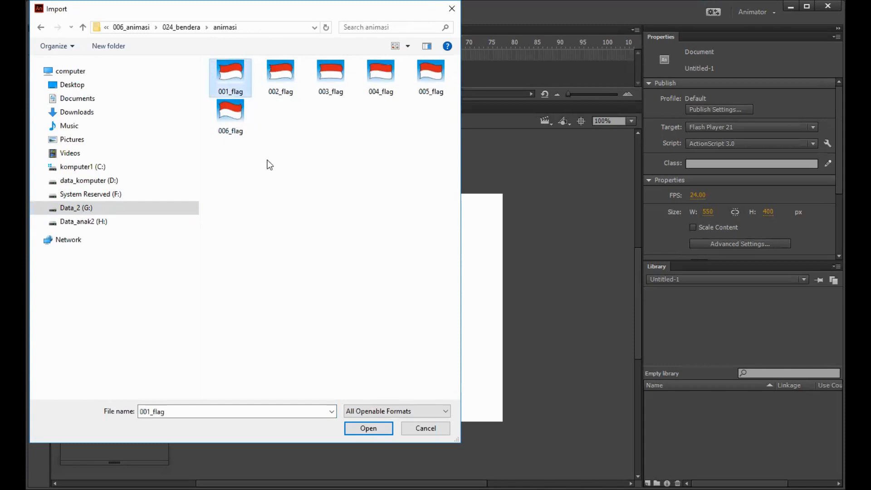
pyautogui.click(367, 428)
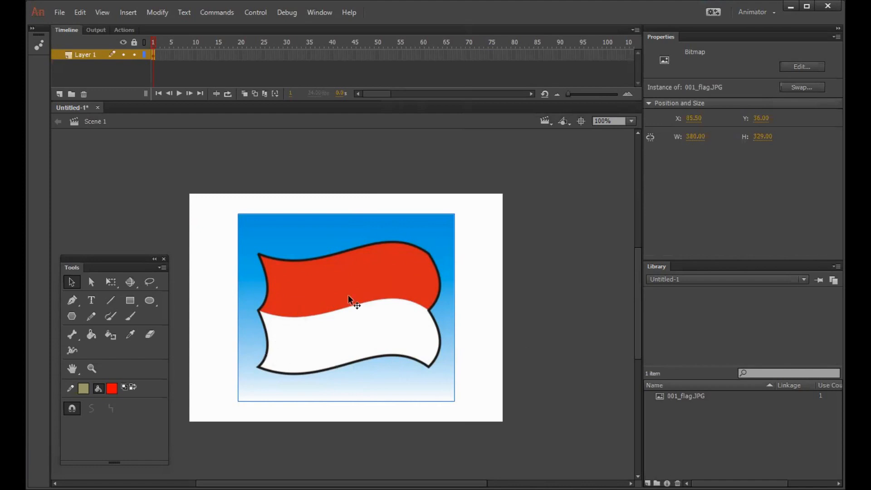
pyautogui.click(529, 195)
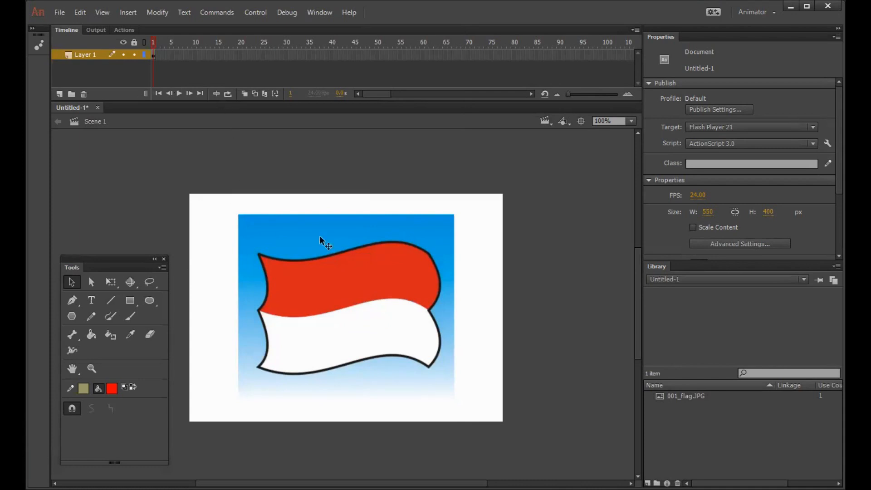
pyautogui.click(371, 247)
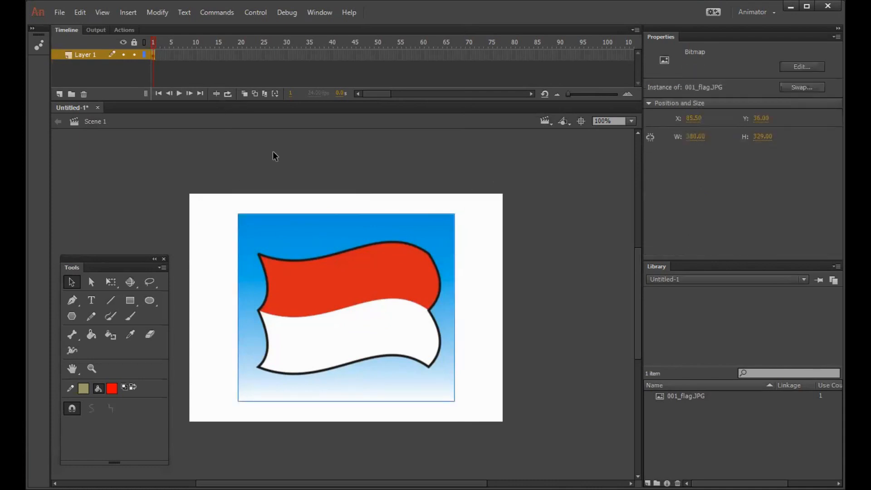
pyautogui.click(260, 152)
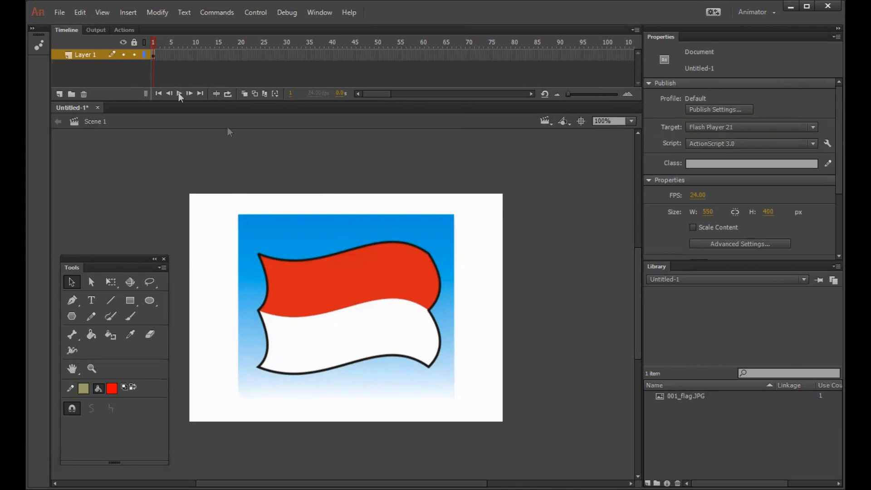
# Step: Insert a keyframe at frame 2 of Layer 1
pyautogui.click(153, 56)
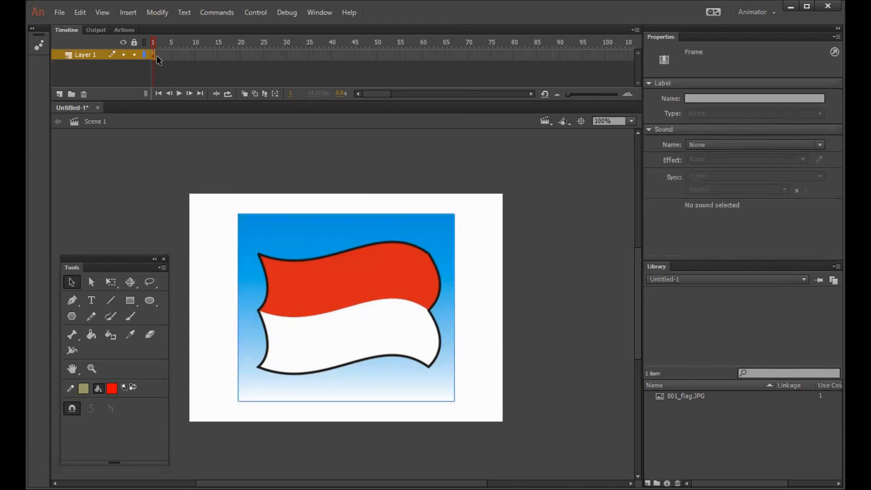
pyautogui.click(156, 56)
pyautogui.click(154, 56)
pyautogui.press('F6')
# Step: Delete the flag image from frame 2 and import 002_flag to the stage in its place
pyautogui.click(160, 152)
pyautogui.click(157, 56)
pyautogui.click(318, 247)
pyautogui.press('Delete')
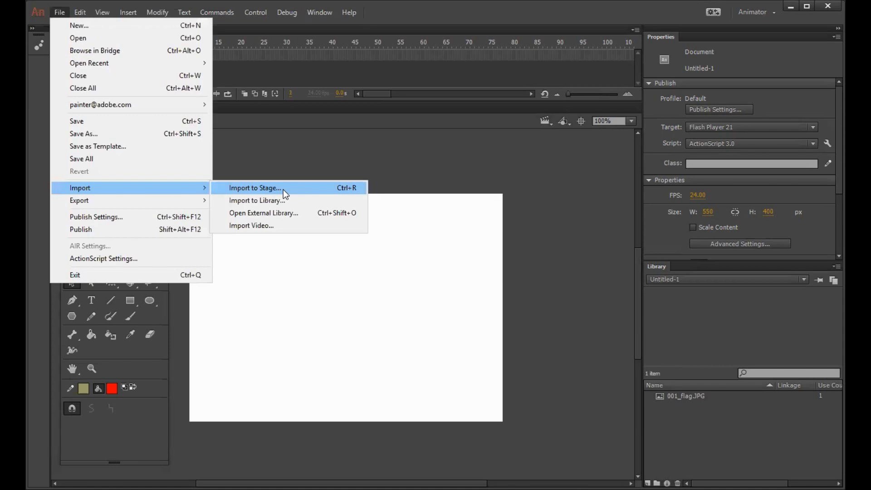
pyautogui.press('Return')
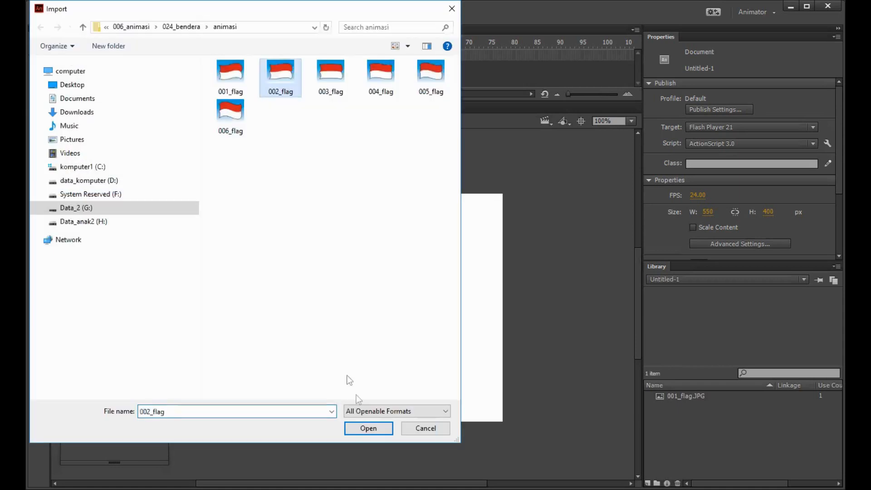
pyautogui.click(363, 428)
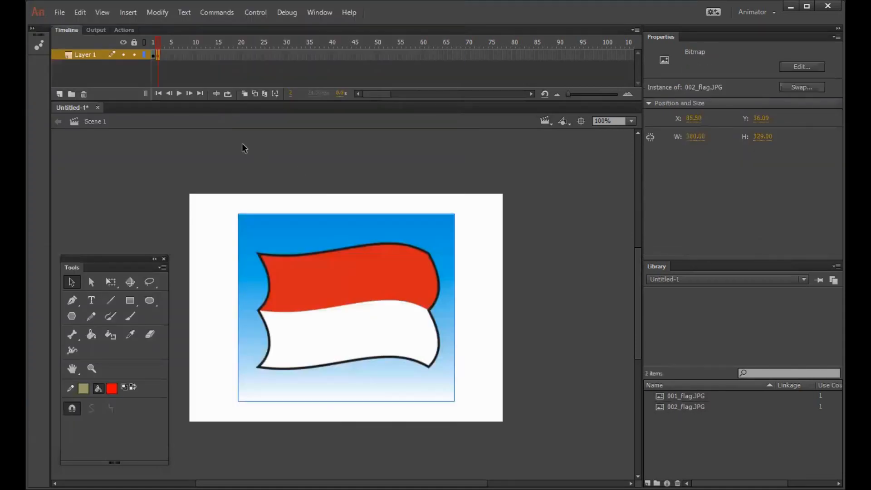
# Step: Insert a keyframe at frame 3 of Layer 1 and delete the flag image from it
pyautogui.click(157, 54)
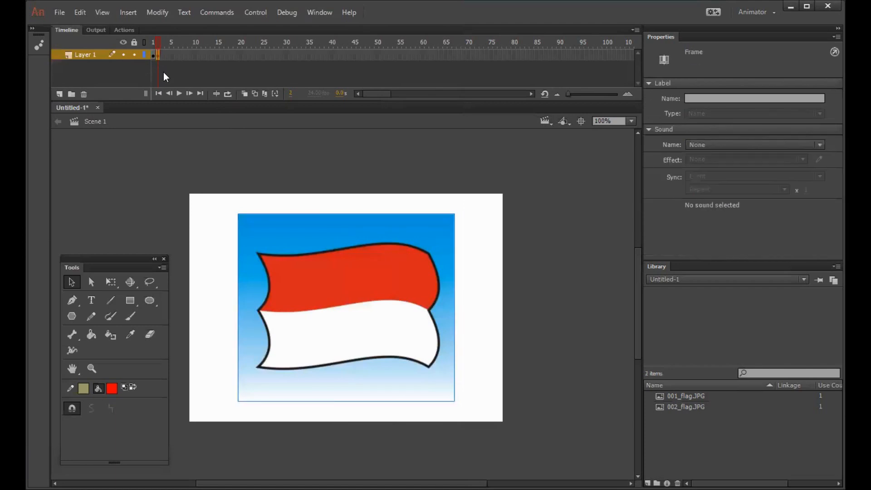
pyautogui.click(210, 178)
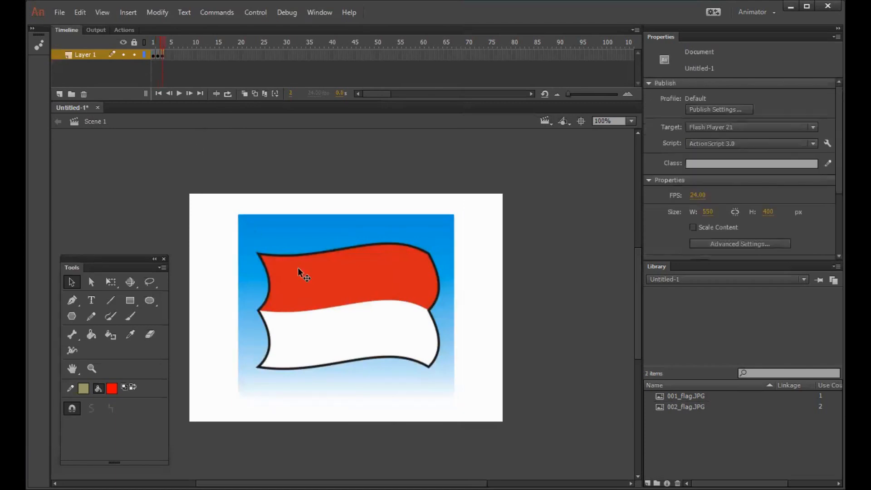
pyautogui.click(297, 267)
pyautogui.press('Delete')
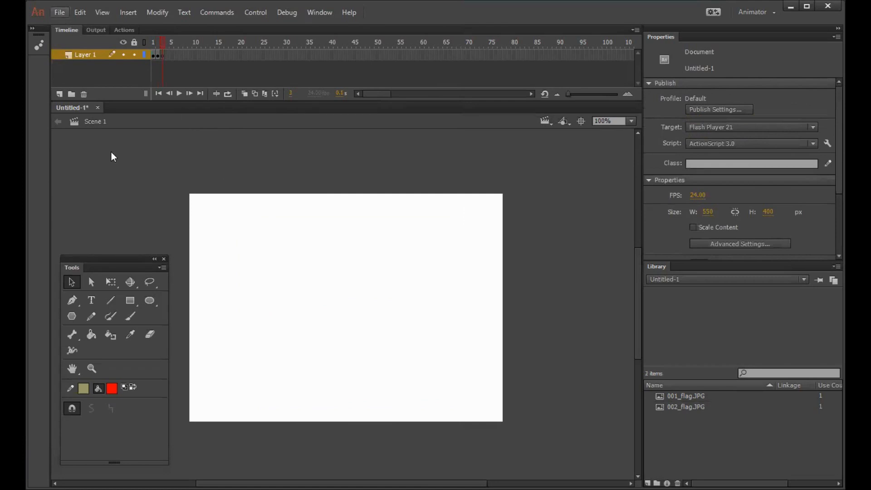
# Step: Import 003_flag from the animasi folder to the stage on frame 3
pyautogui.moveTo(114, 184)
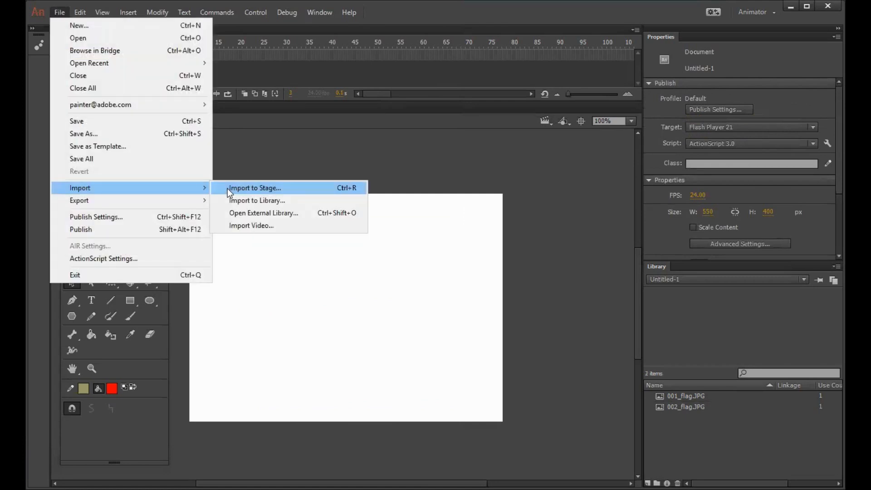
pyautogui.click(299, 187)
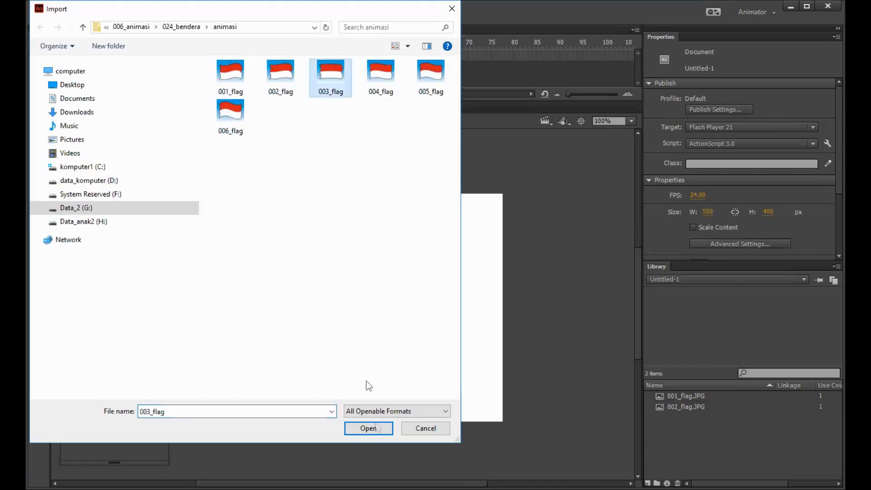
pyautogui.click(379, 430)
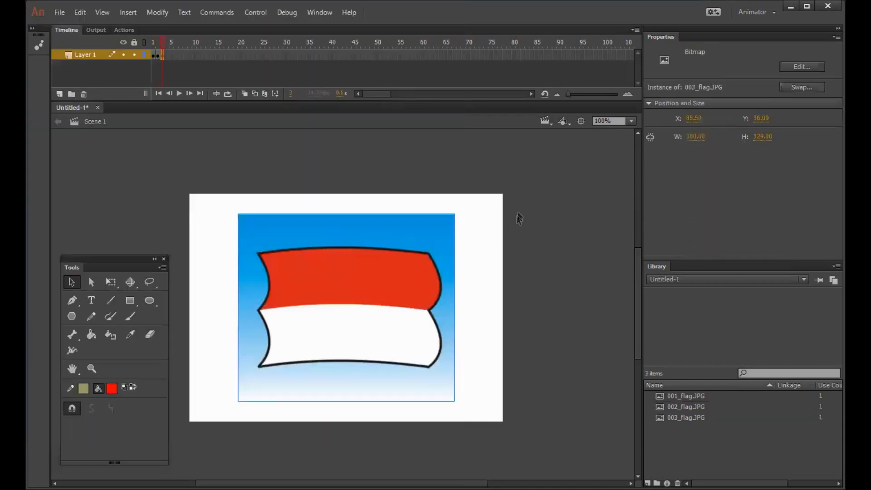
# Step: Insert a keyframe at frame 4 of Layer 1 and delete the flag image from it
pyautogui.click(161, 54)
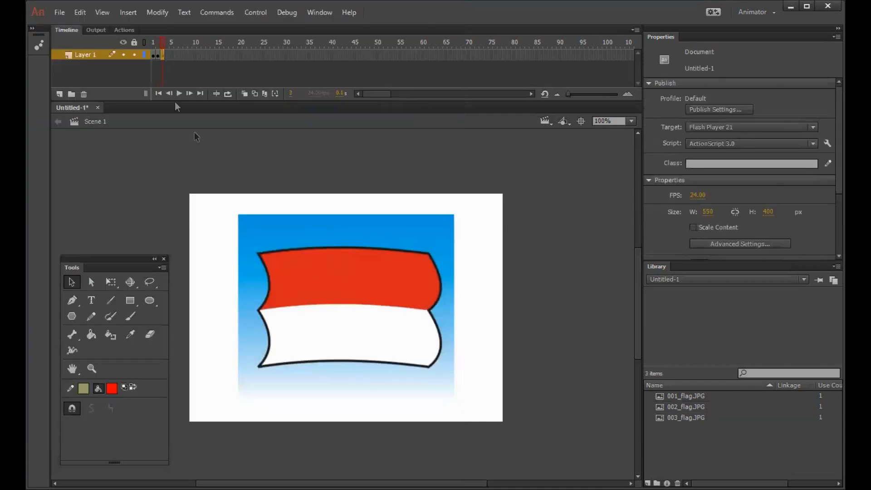
pyautogui.press('F6')
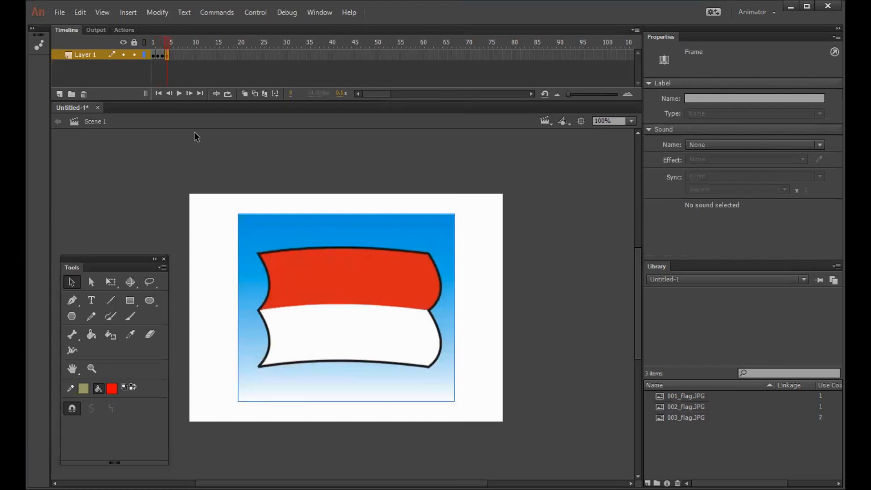
pyautogui.click(286, 237)
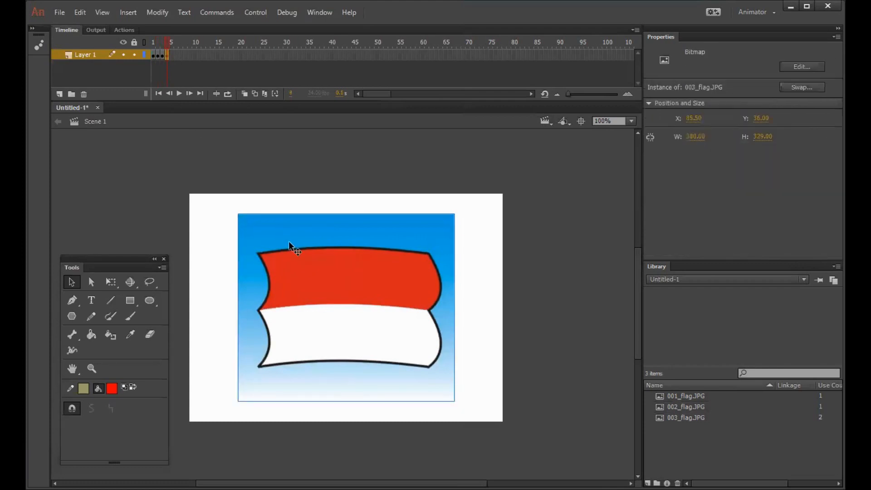
pyautogui.press('Delete')
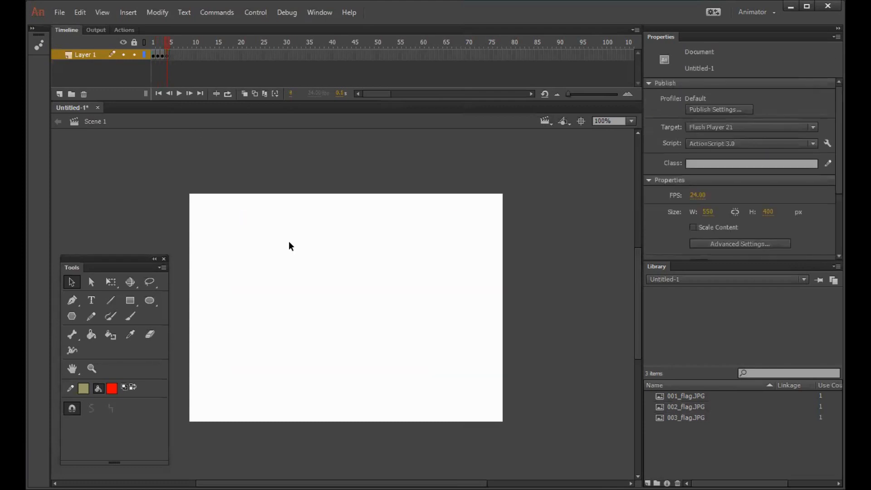
# Step: Import 004_flag from the animasi folder to the stage on frame 4 of Layer 1
pyautogui.click(165, 54)
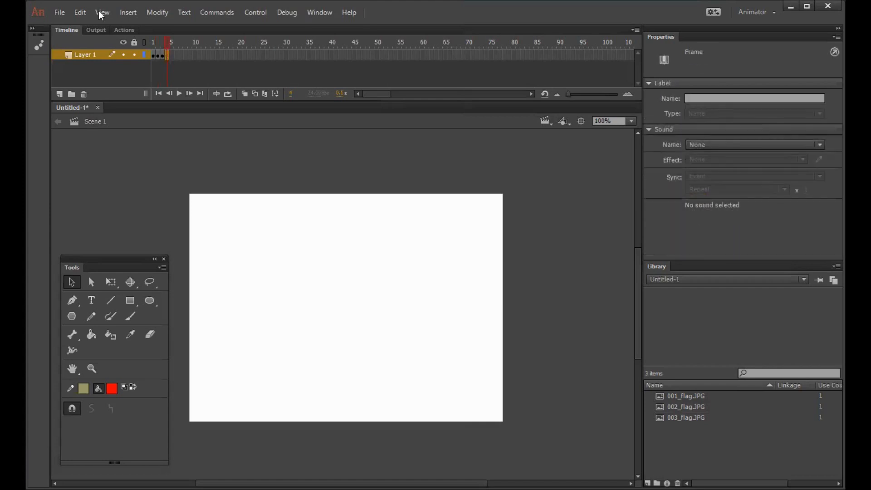
pyautogui.click(61, 10)
pyautogui.moveTo(119, 188)
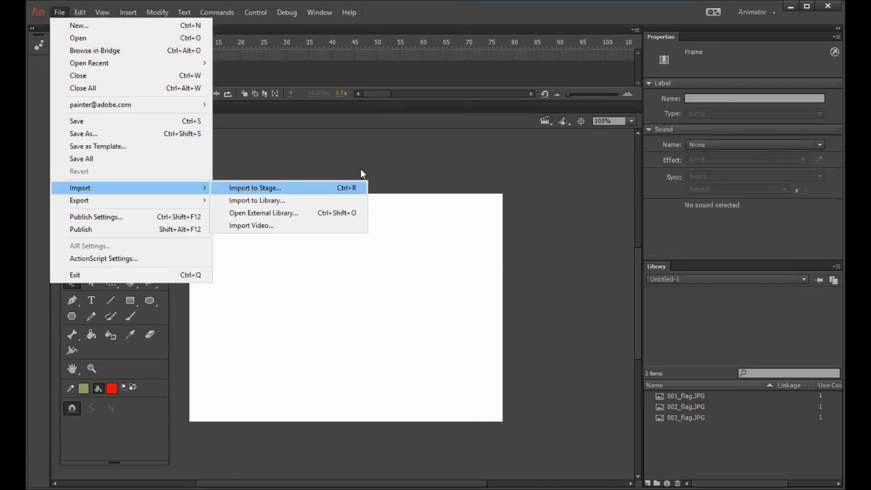
pyautogui.click(358, 187)
pyautogui.click(377, 91)
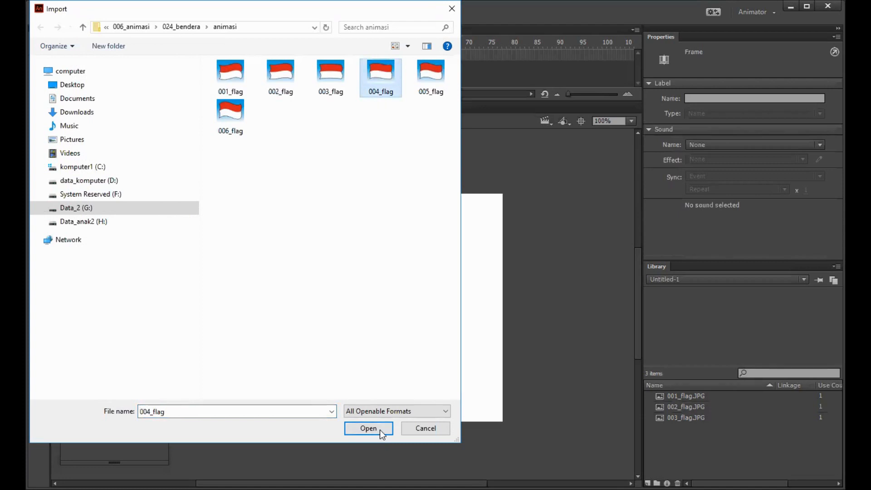
pyautogui.click(379, 428)
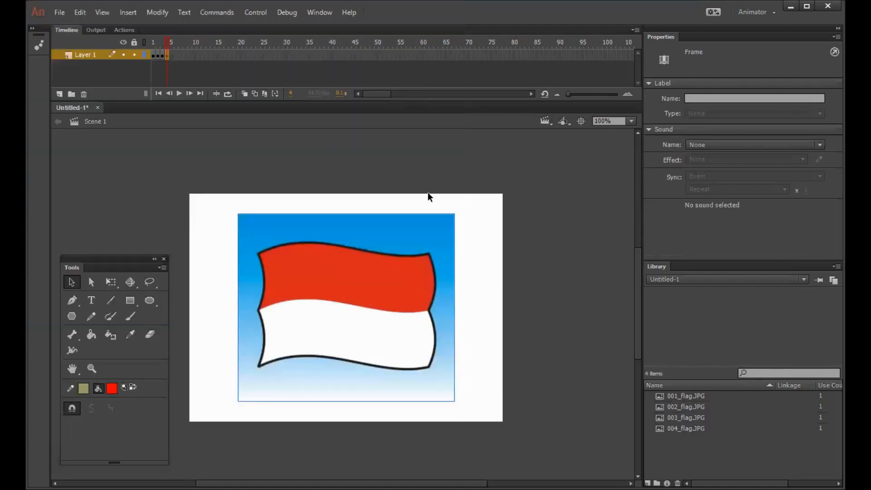
pyautogui.click(428, 194)
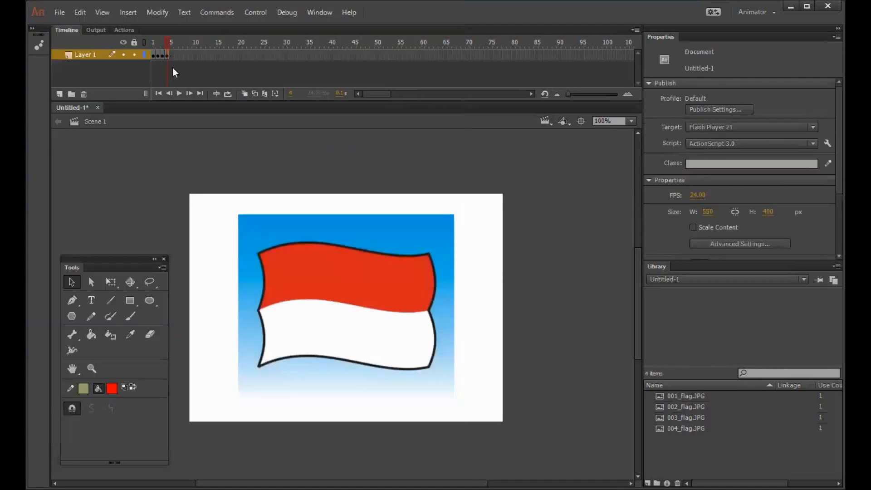
# Step: Insert a keyframe at frame 5 of Layer 1 and delete the flag image from it
pyautogui.click(166, 55)
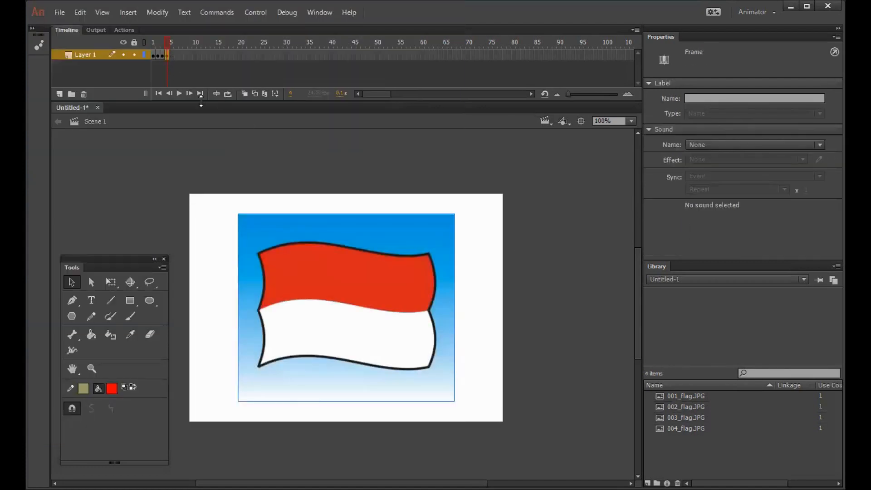
pyautogui.press('F6')
pyautogui.click(440, 240)
pyautogui.press('Delete')
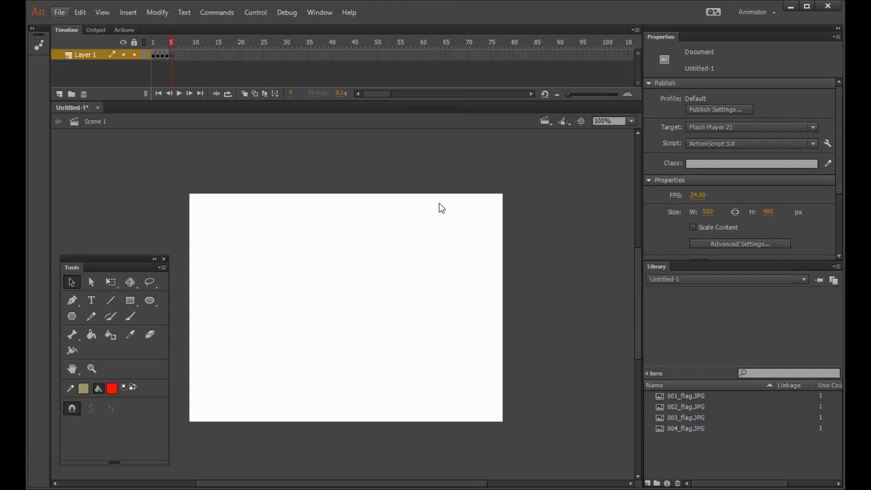
# Step: Import 005_flag from the animasi folder to the stage on frame 5
pyautogui.hotkey('ctrl', 'r')
pyautogui.click(428, 94)
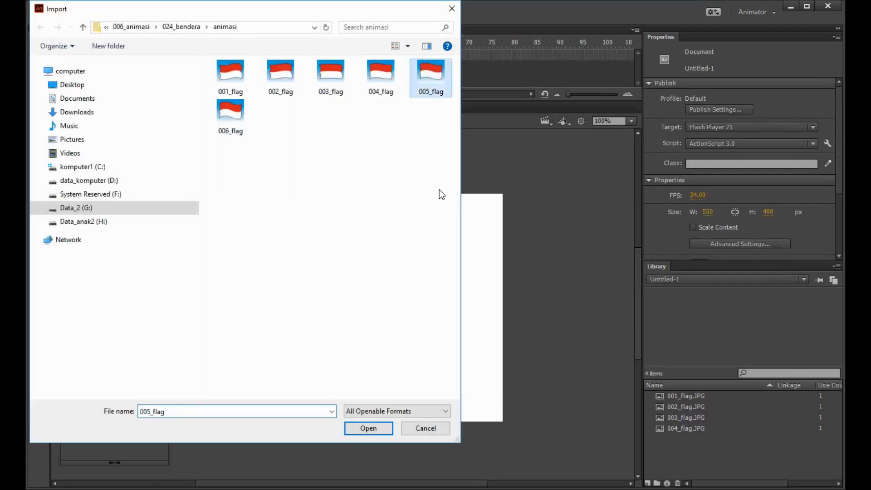
pyautogui.click(374, 428)
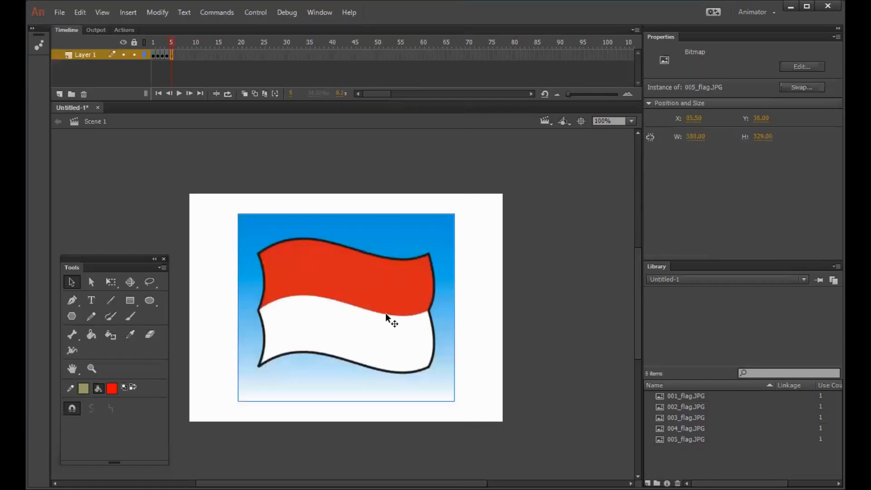
# Step: Insert a keyframe at frame 6 of Layer 1 and delete the flag image from it
pyautogui.click(170, 56)
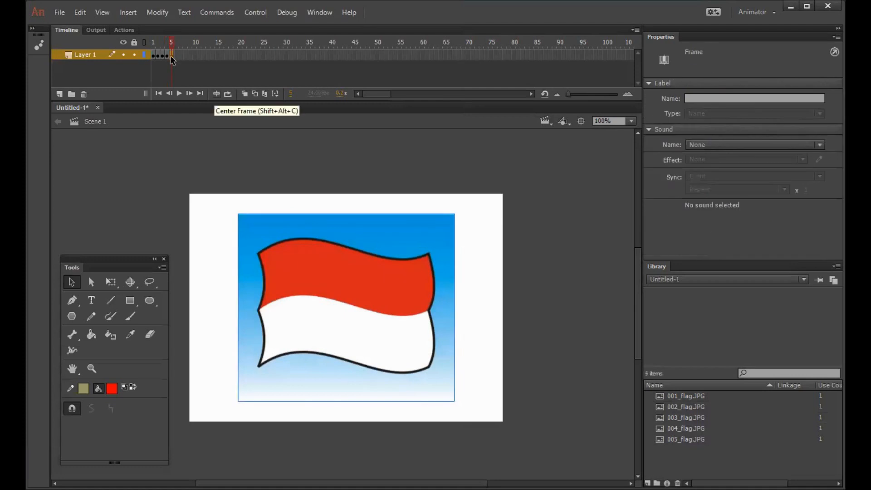
pyautogui.press('F6')
pyautogui.click(356, 252)
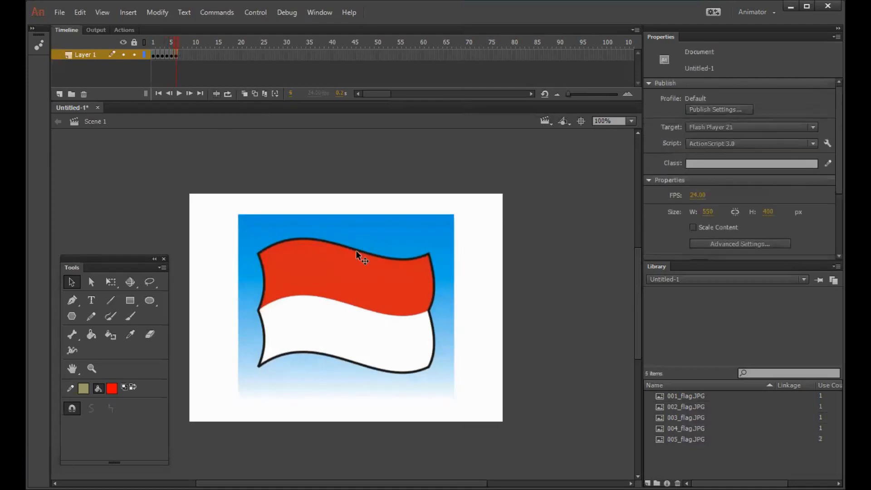
pyautogui.press('Delete')
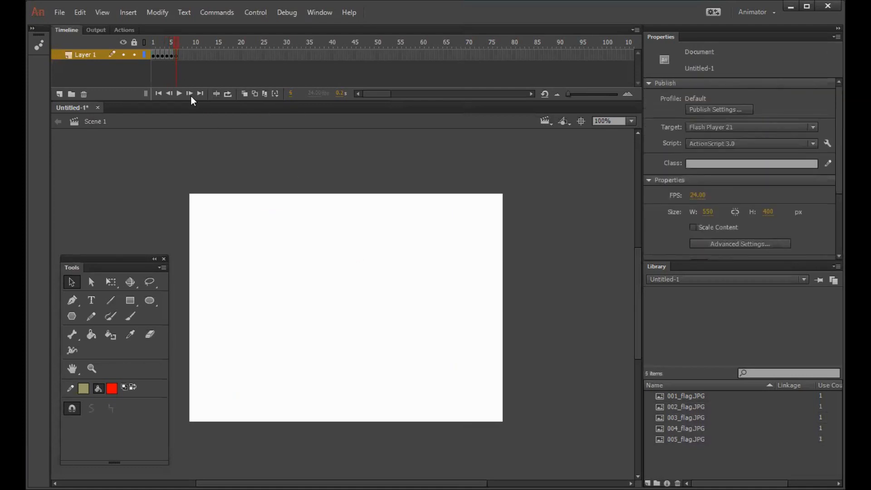
# Step: Import 006_flag to the stage on frame 6 of Layer 1 and test the movie
pyautogui.click(175, 55)
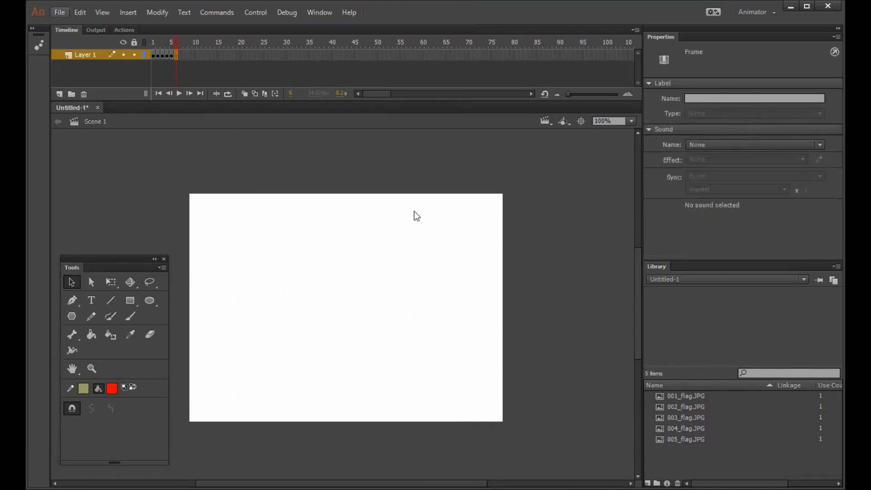
pyautogui.hotkey('ctrl', 'r')
pyautogui.click(227, 119)
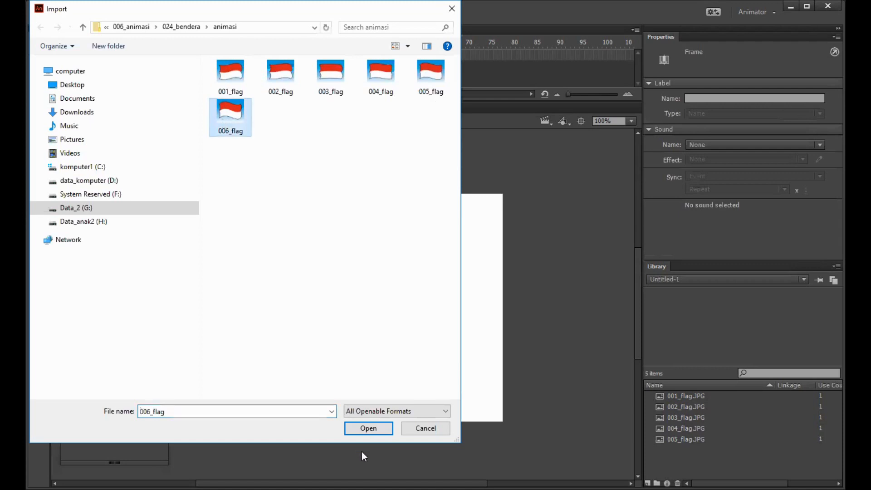
pyautogui.click(365, 429)
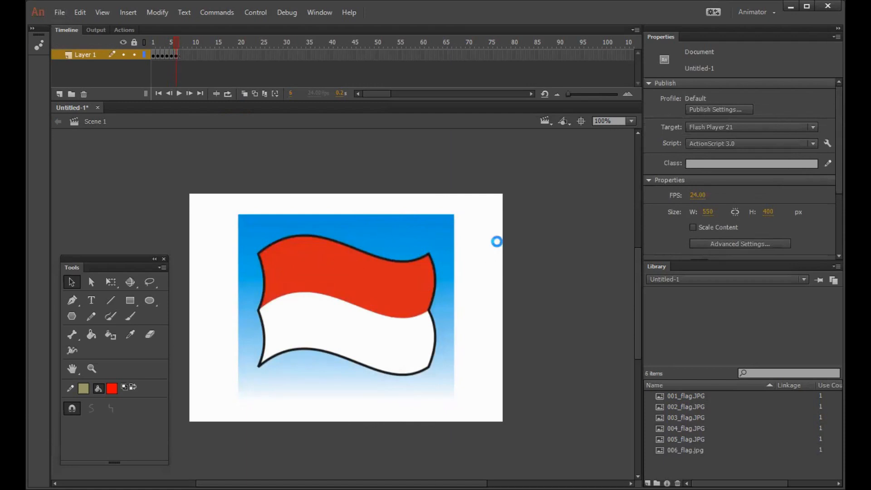
pyautogui.hotkey('ctrl', 'Return')
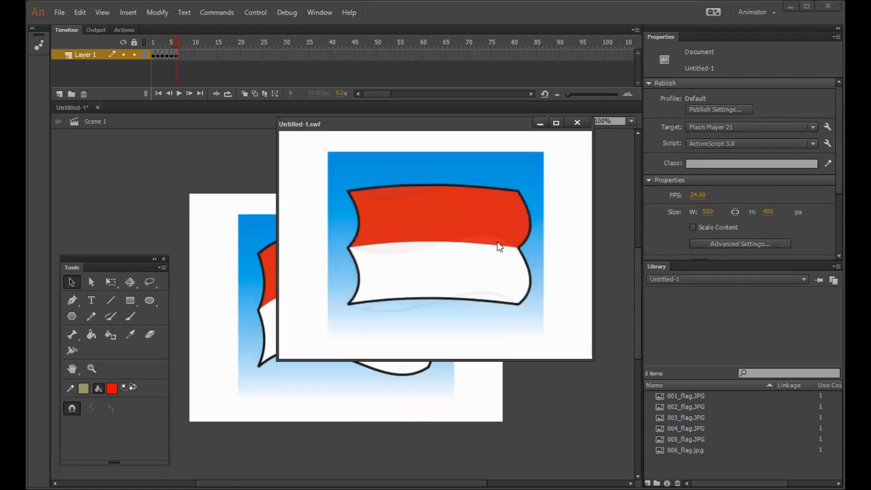
pyautogui.click(577, 122)
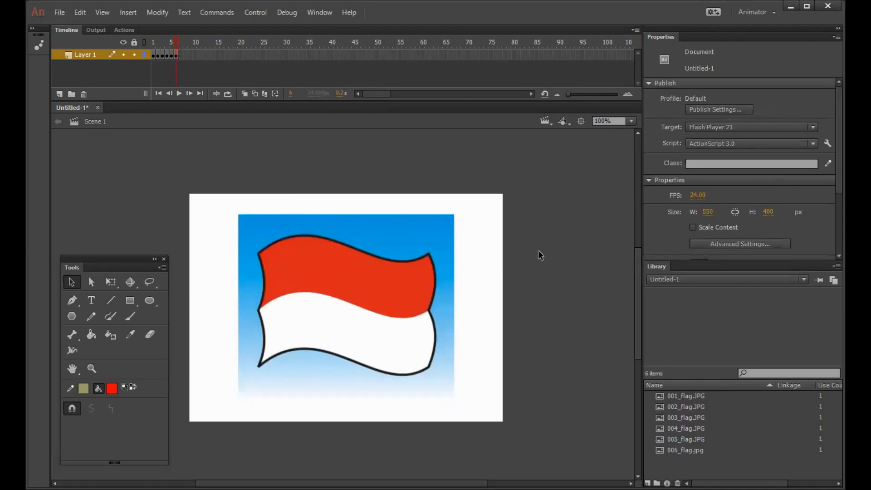
# Step: Set the document's frame rate to 12 FPS and test the movie at that speed
pyautogui.click(698, 195)
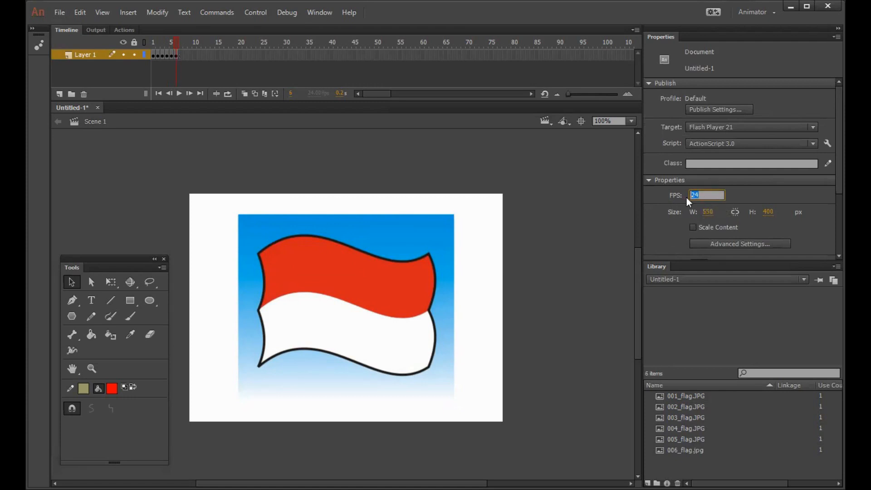
pyautogui.write('12')
pyautogui.press('Return')
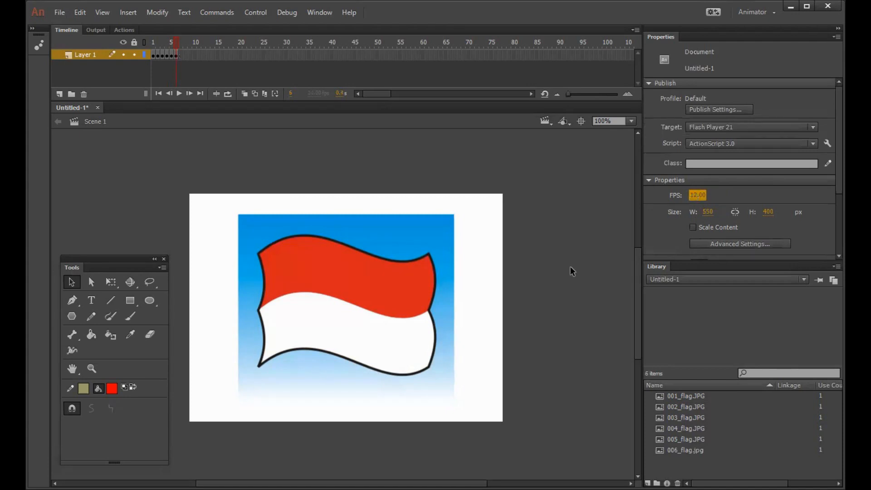
pyautogui.click(546, 269)
pyautogui.hotkey('ctrl', 'Return')
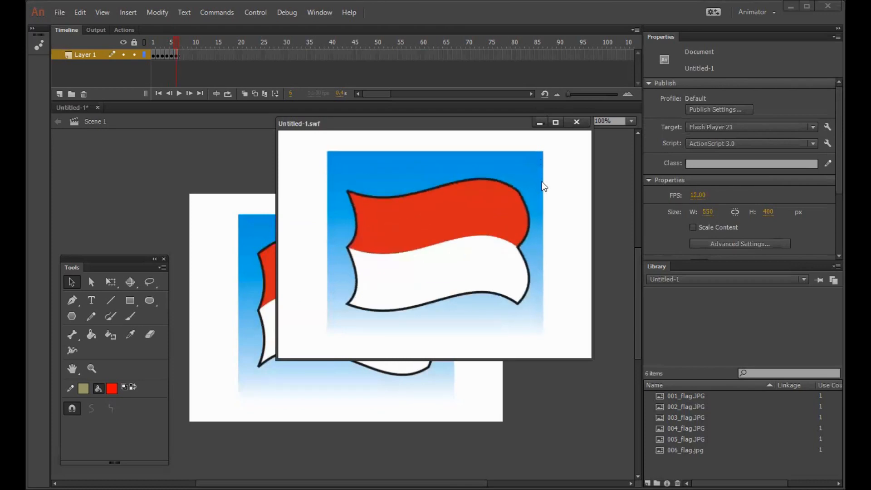
pyautogui.click(569, 152)
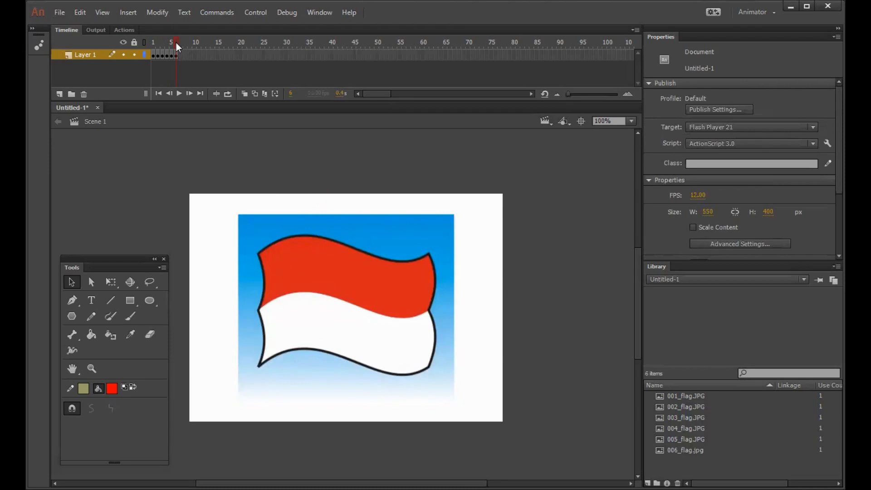
# Step: Insert a keyframe at frame 7 of Layer 1 and delete the flag image from it
pyautogui.moveTo(175, 42); pyautogui.dragTo(171, 43)
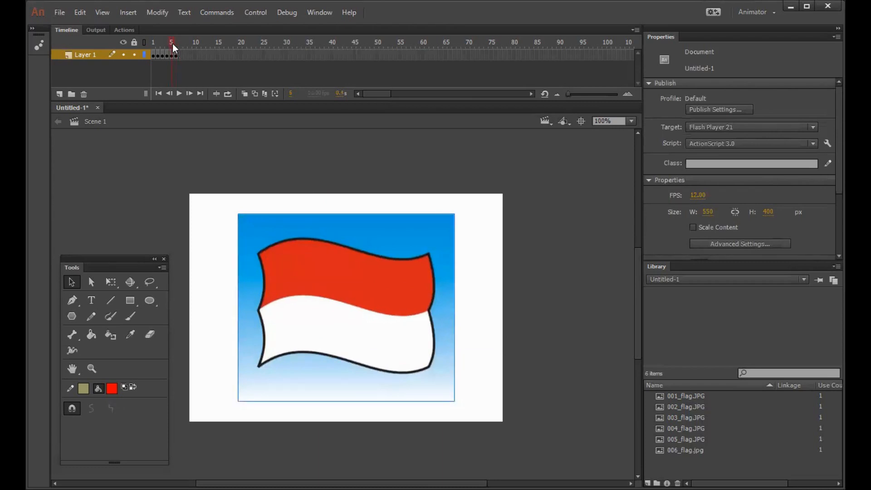
pyautogui.click(168, 44)
pyautogui.moveTo(165, 44)
pyautogui.mouseDown()
pyautogui.moveTo(154, 44)
pyautogui.moveTo(175, 48)
pyautogui.mouseUp()
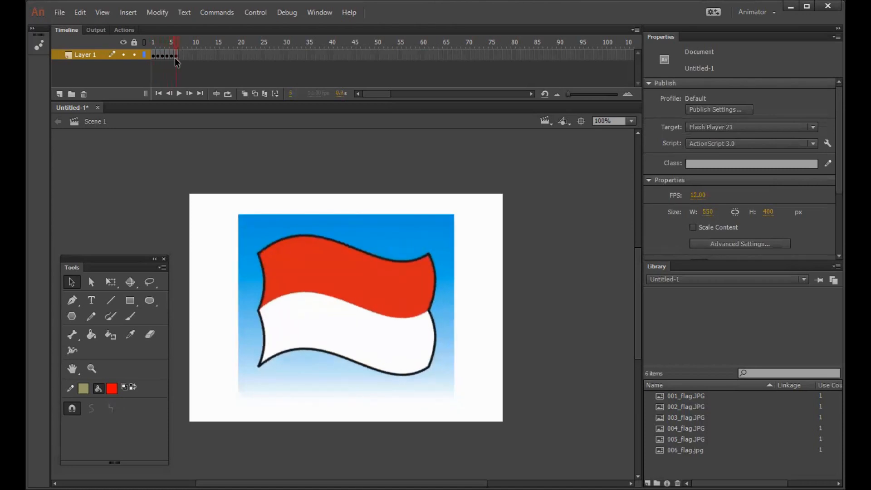
pyautogui.click(176, 56)
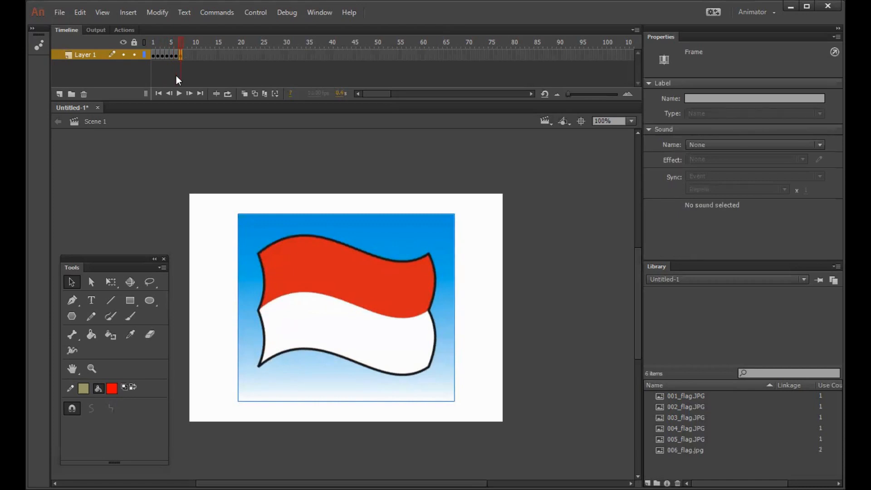
pyautogui.click(191, 162)
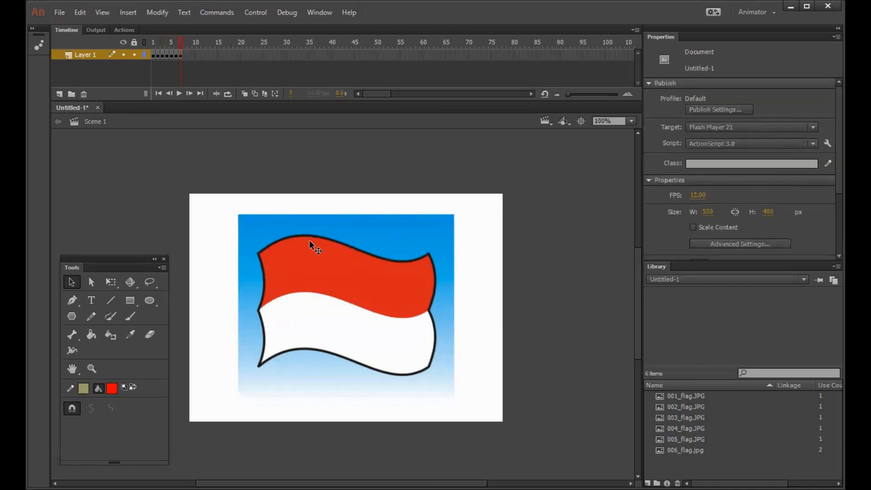
pyautogui.click(312, 248)
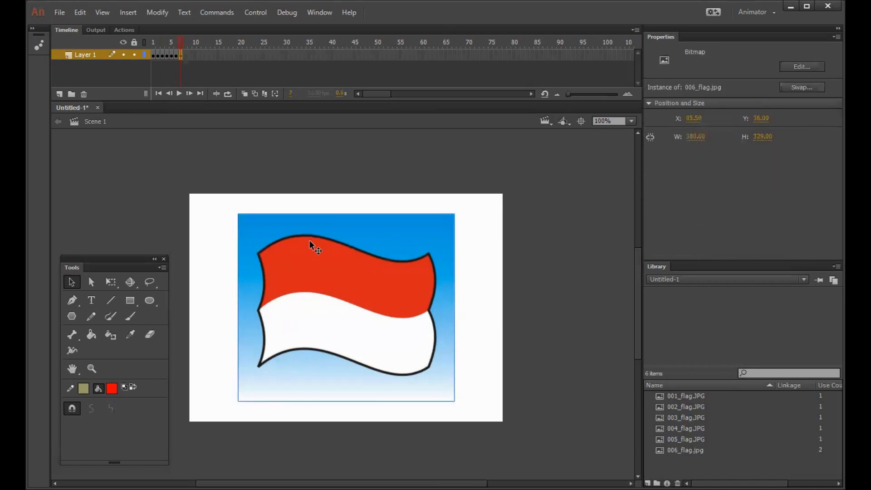
pyautogui.press('Delete')
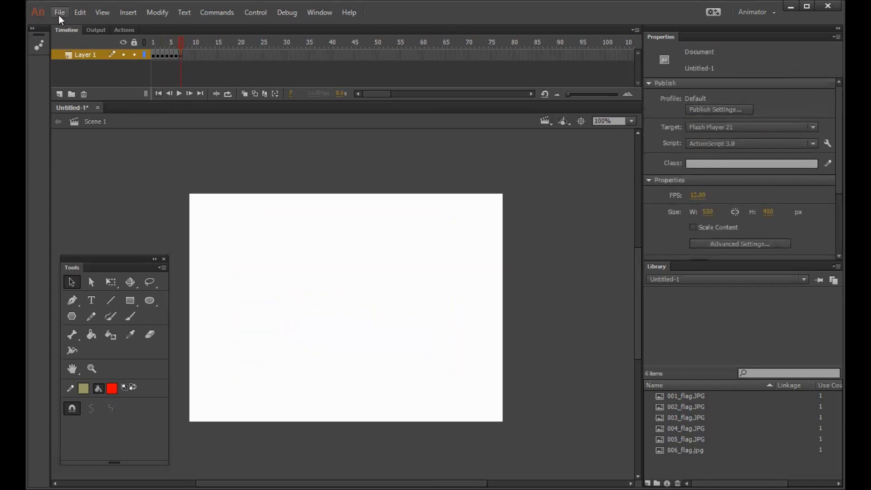
# Step: Import 005_flag to the stage on frame 7 of Layer 1 without replacing the existing library items
pyautogui.moveTo(121, 185)
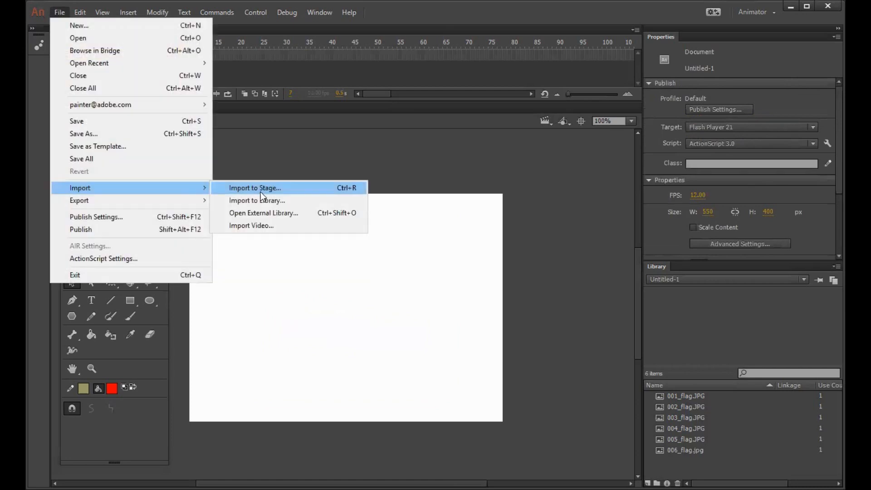
pyautogui.click(344, 189)
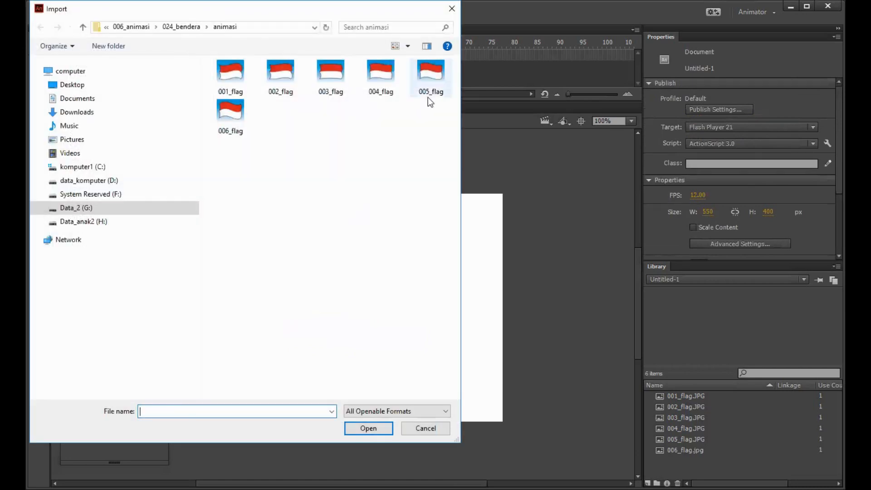
pyautogui.click(428, 96)
pyautogui.click(374, 434)
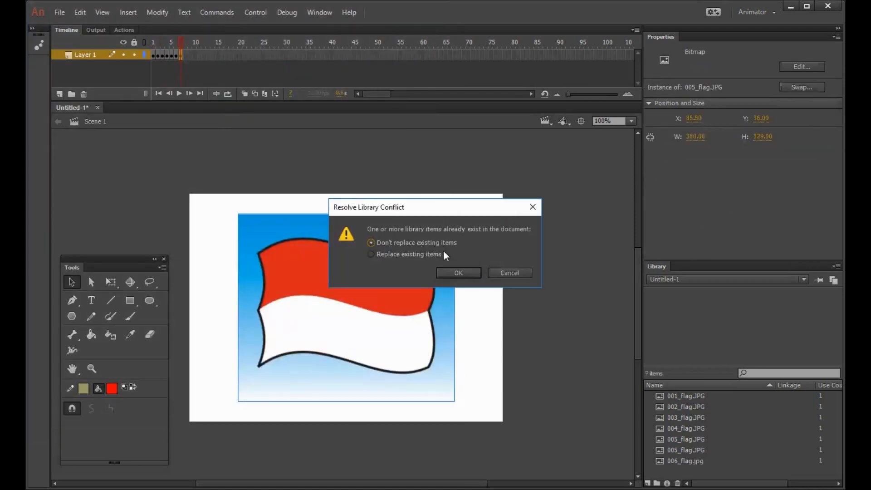
pyautogui.click(452, 274)
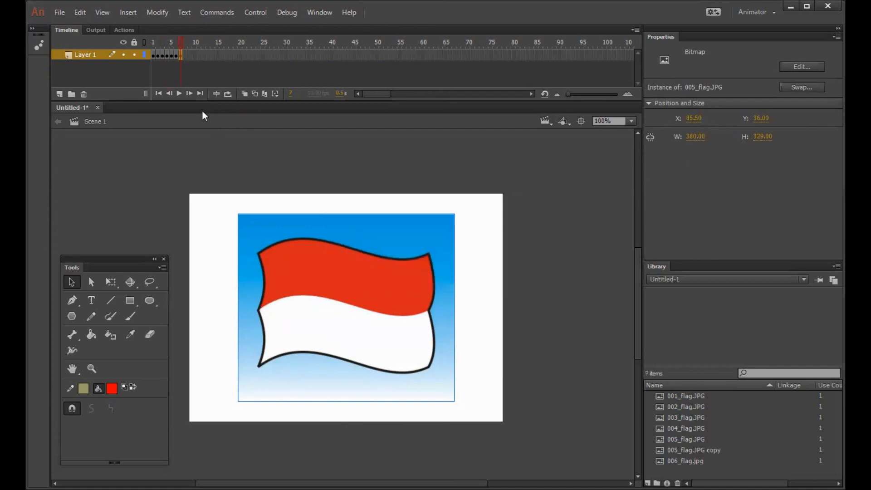
# Step: Insert a keyframe at frame 8 of Layer 1 and delete the flag image from it
pyautogui.click(179, 55)
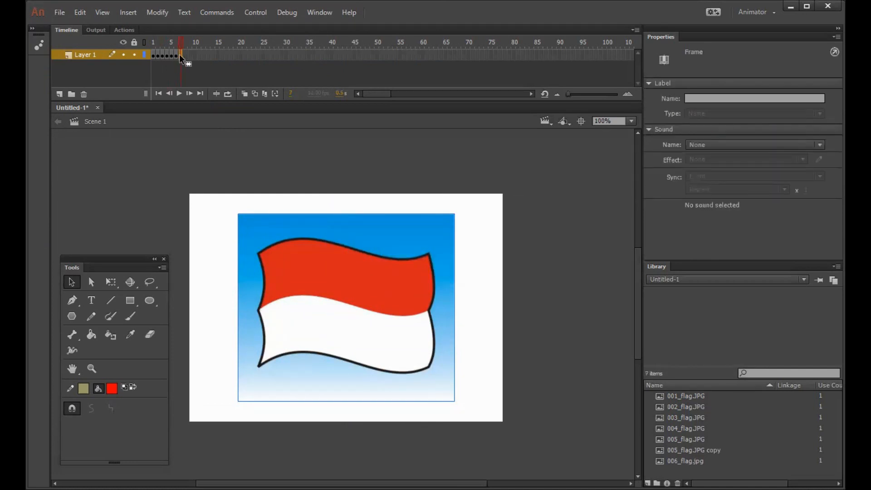
pyautogui.press('F6')
pyautogui.click(432, 256)
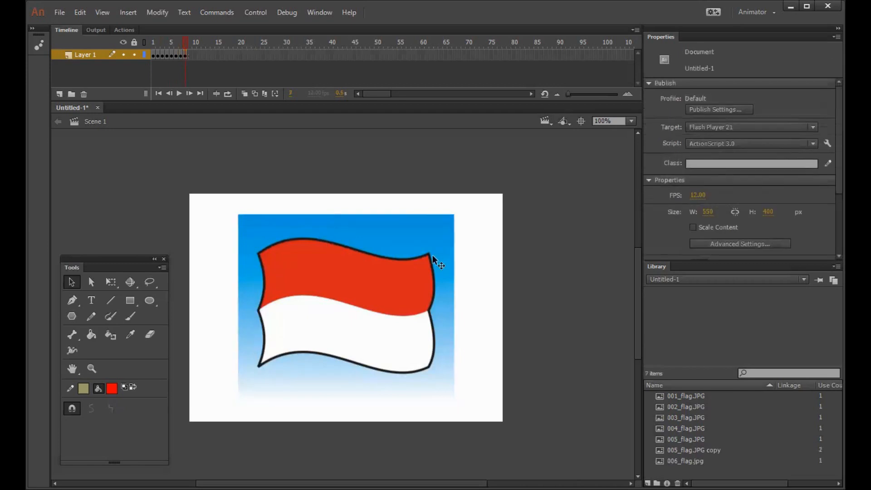
pyautogui.press('Delete')
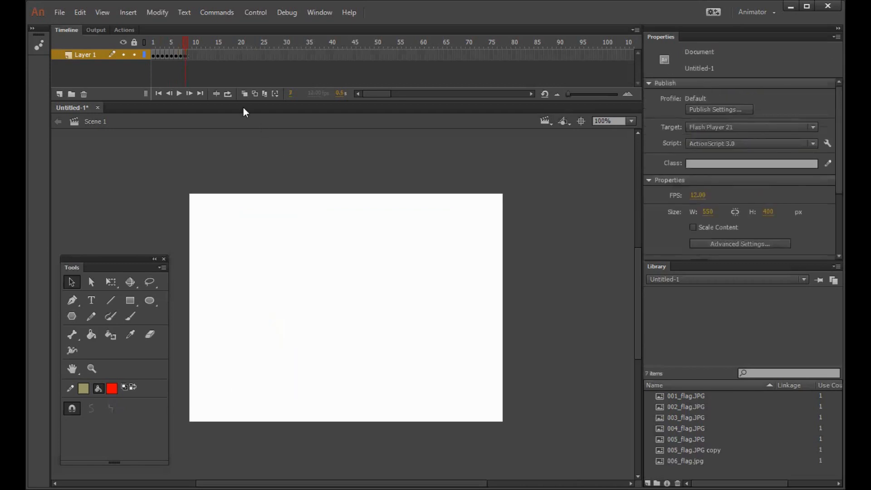
# Step: Import 004_flag to the stage on frame 8 of Layer 1 without replacing the existing library items
pyautogui.click(184, 55)
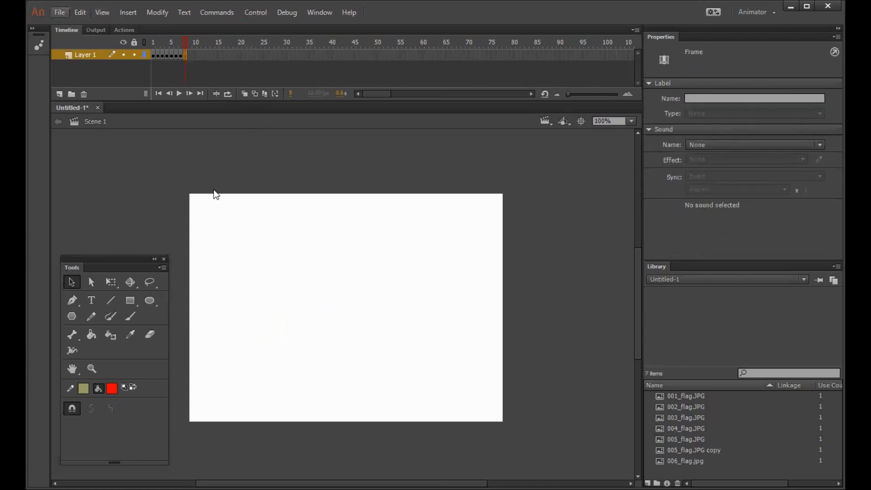
pyautogui.hotkey('ctrl', 'r')
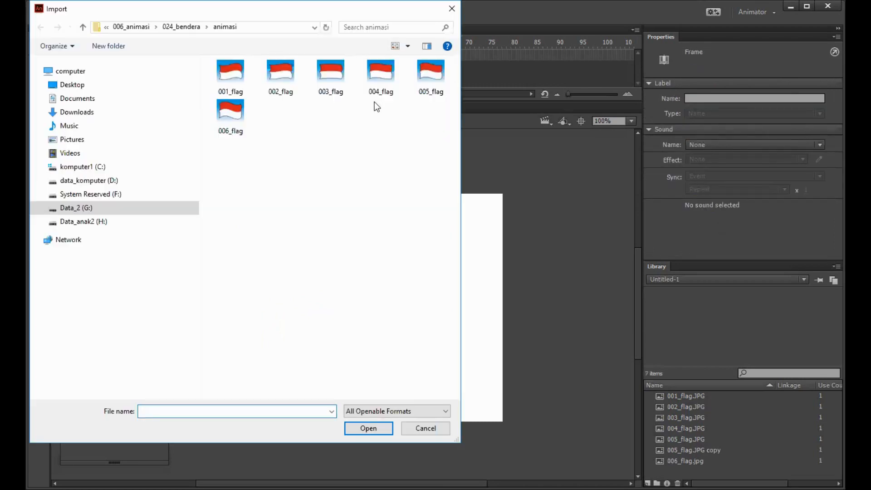
pyautogui.click(381, 94)
pyautogui.click(379, 427)
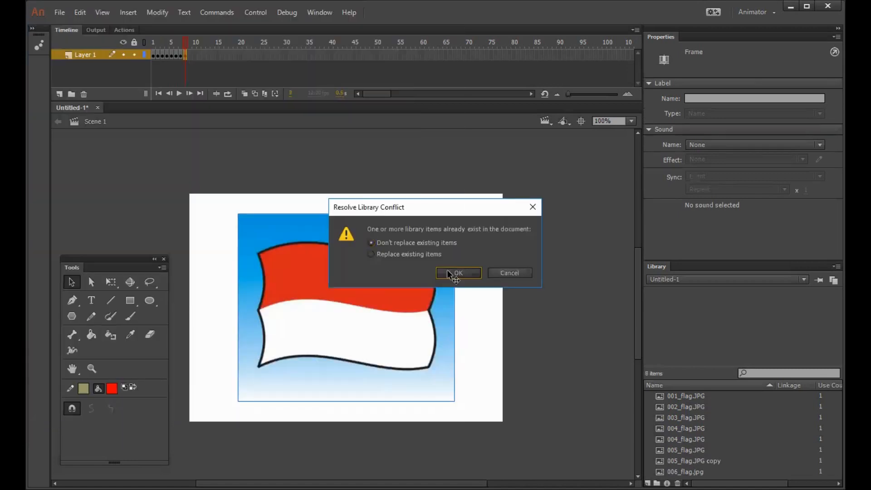
pyautogui.click(457, 273)
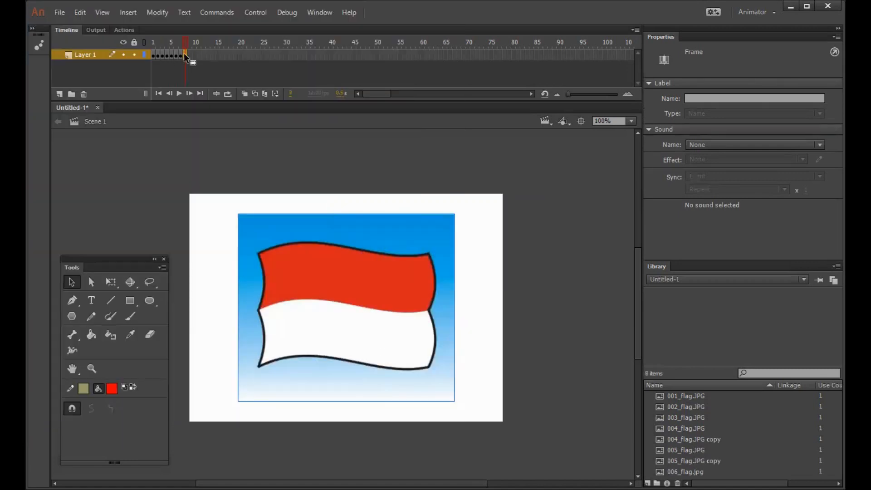
# Step: Insert a keyframe at frame 9 of Layer 1 and delete the flag image from it
pyautogui.press('F6')
pyautogui.click(338, 267)
pyautogui.press('Delete')
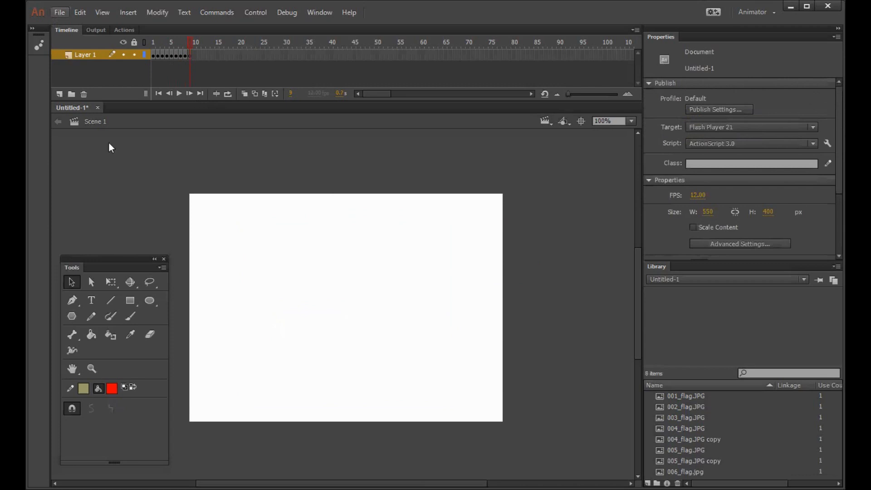
# Step: Import 003_flag to the stage on frame 9 of Layer 1 without replacing the existing library items
pyautogui.click(221, 186)
pyautogui.click(333, 94)
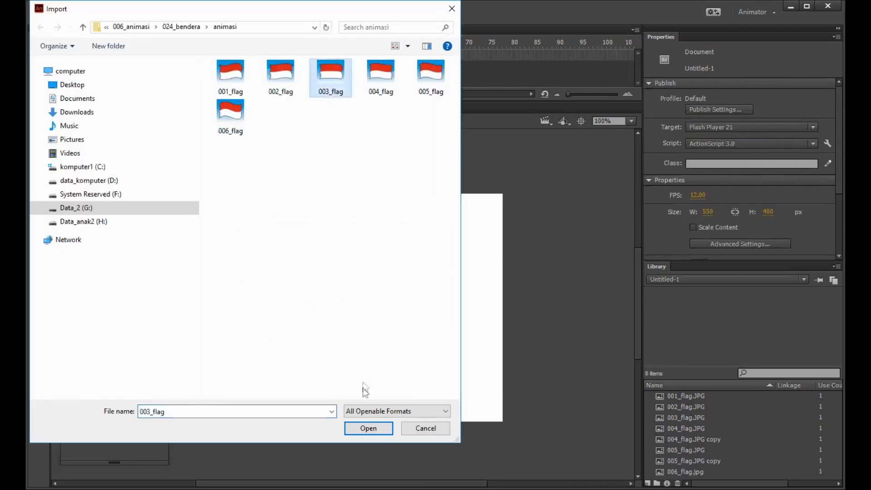
pyautogui.click(369, 428)
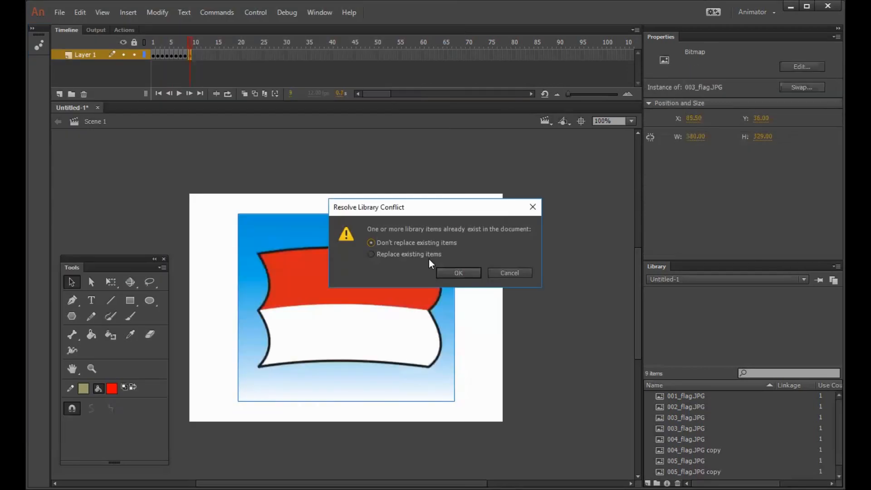
pyautogui.click(448, 272)
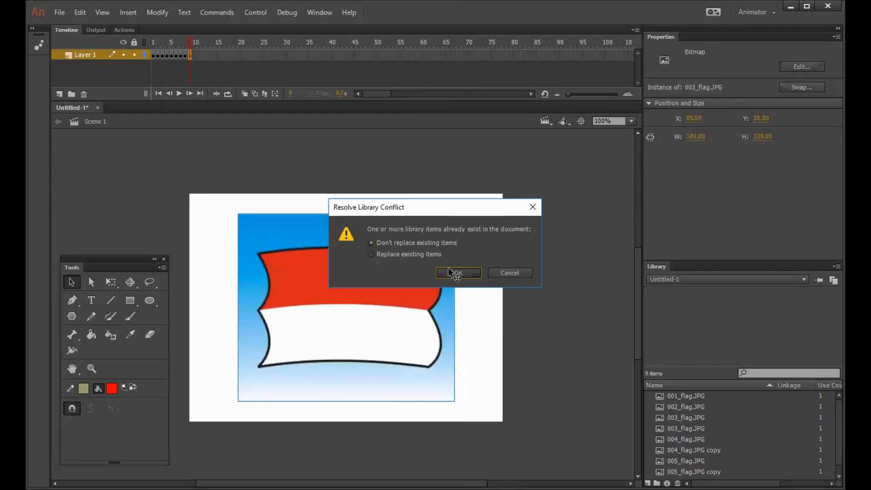
# Step: Insert a keyframe at frame 10 of Layer 1 and delete the flag image from it
pyautogui.click(180, 41)
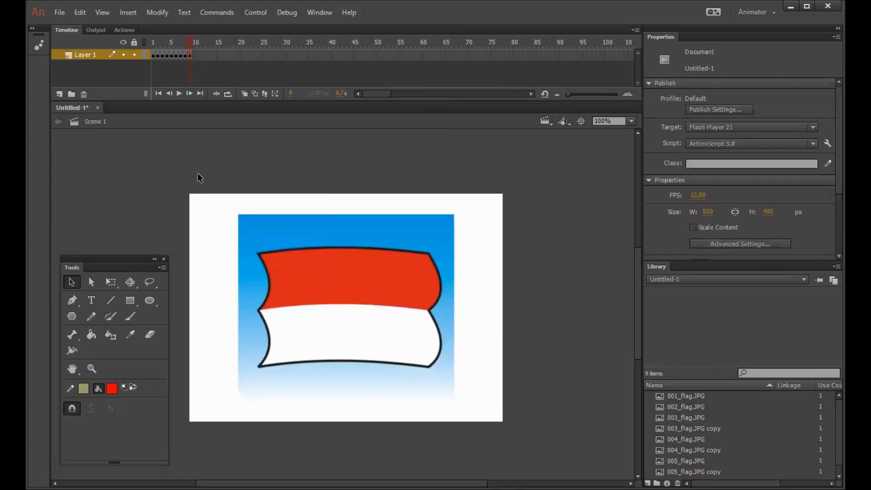
pyautogui.press('F6')
pyautogui.click(311, 236)
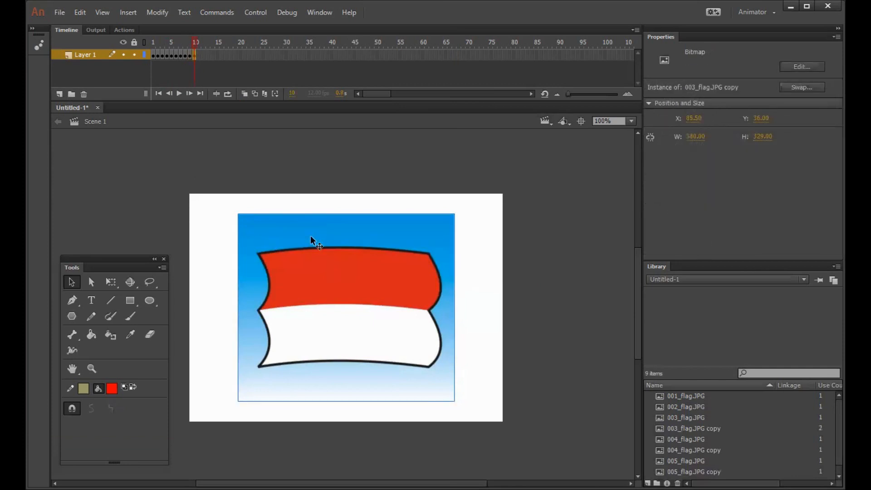
pyautogui.press('Delete')
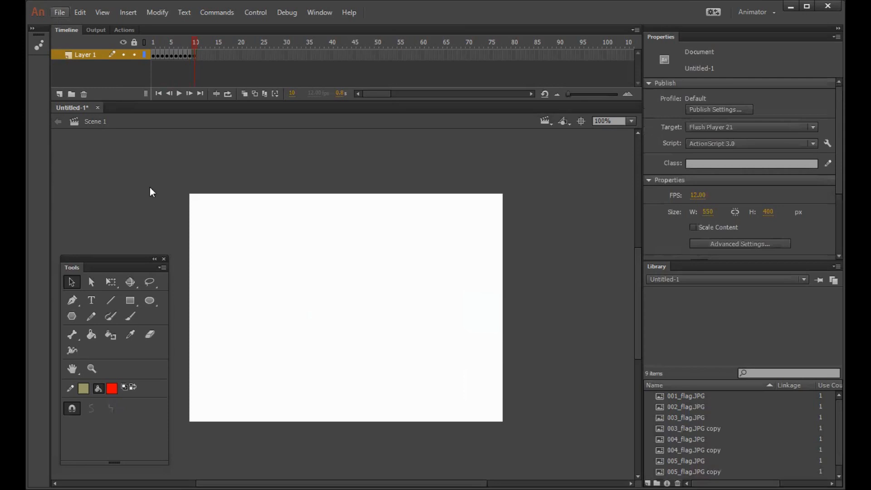
# Step: Import 002_flag to the stage on frame 10 of Layer 1 without replacing the existing library items
pyautogui.click(59, 12)
pyautogui.moveTo(149, 187)
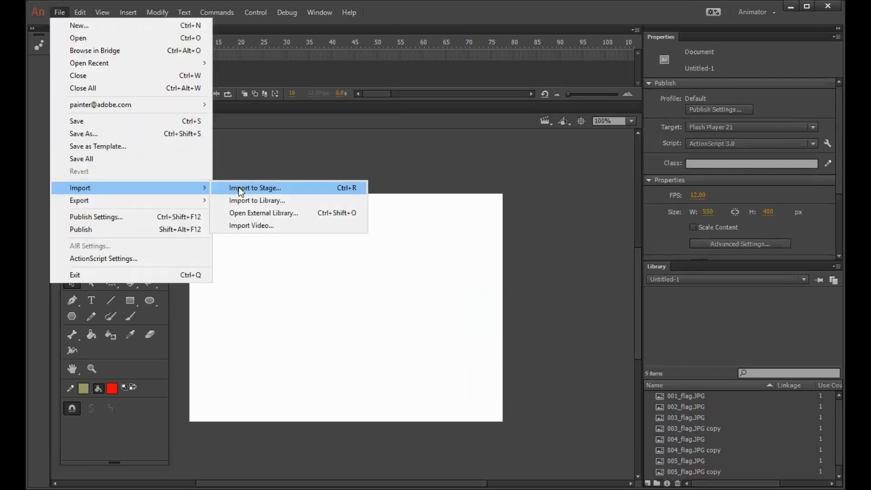
pyautogui.click(325, 189)
pyautogui.click(290, 91)
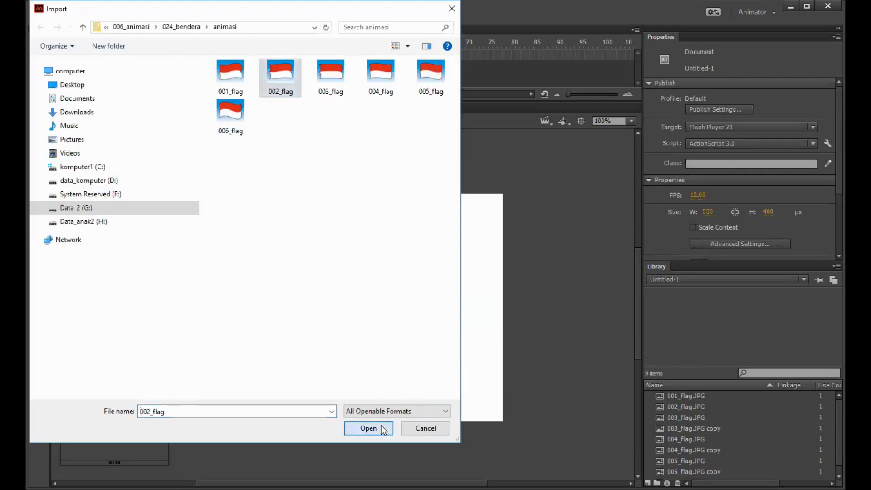
pyautogui.press('Return')
pyautogui.click(448, 271)
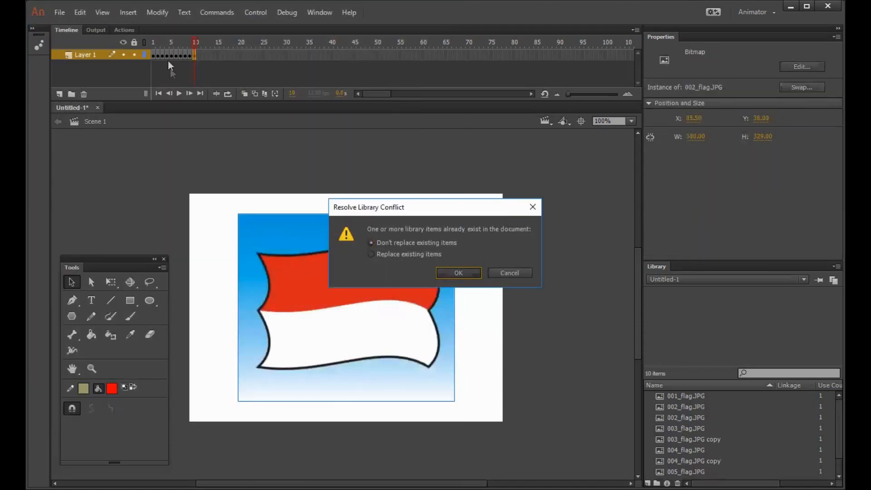
# Step: Review the flag shapes across frames 7 to 10 of the timeline and test the movie
pyautogui.moveTo(175, 44)
pyautogui.mouseDown()
pyautogui.moveTo(144, 38)
pyautogui.moveTo(183, 42)
pyautogui.mouseUp()
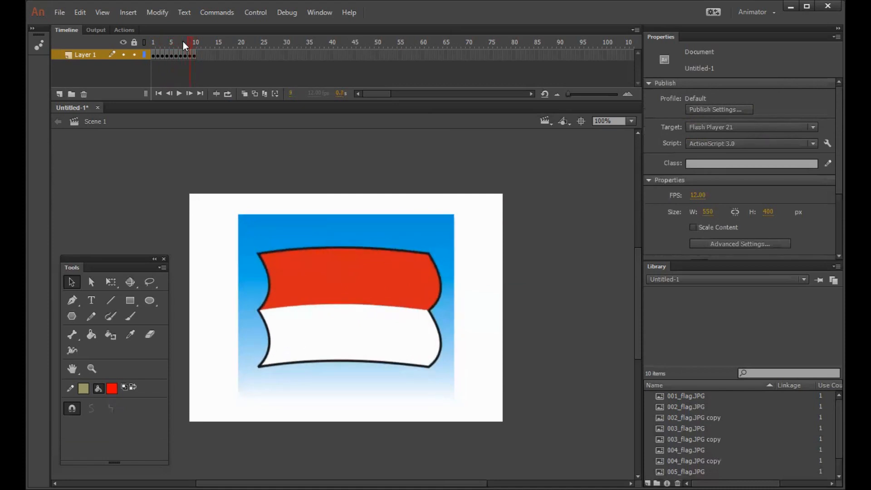
pyautogui.press('.')
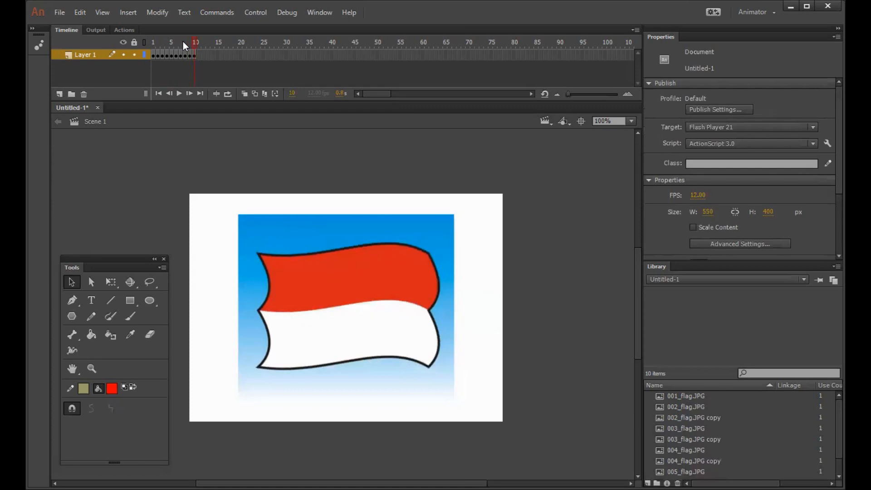
pyautogui.press(',')
pyautogui.press(',')
pyautogui.press(',')
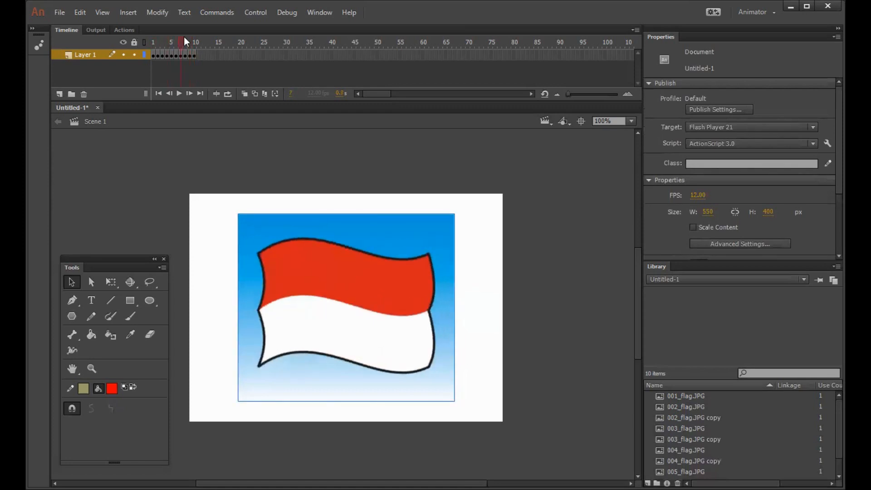
pyautogui.moveTo(183, 38)
pyautogui.mouseDown()
pyautogui.moveTo(139, 39)
pyautogui.moveTo(194, 40)
pyautogui.mouseUp()
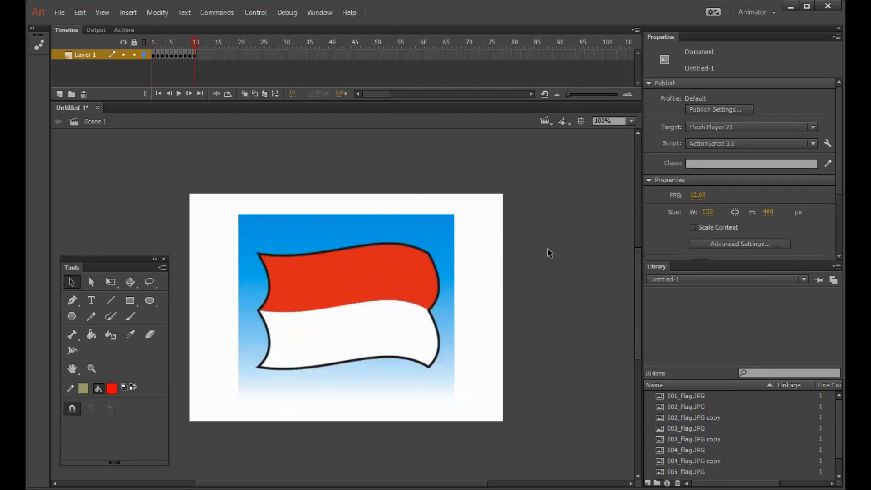
pyautogui.hotkey('ctrl', 'Return')
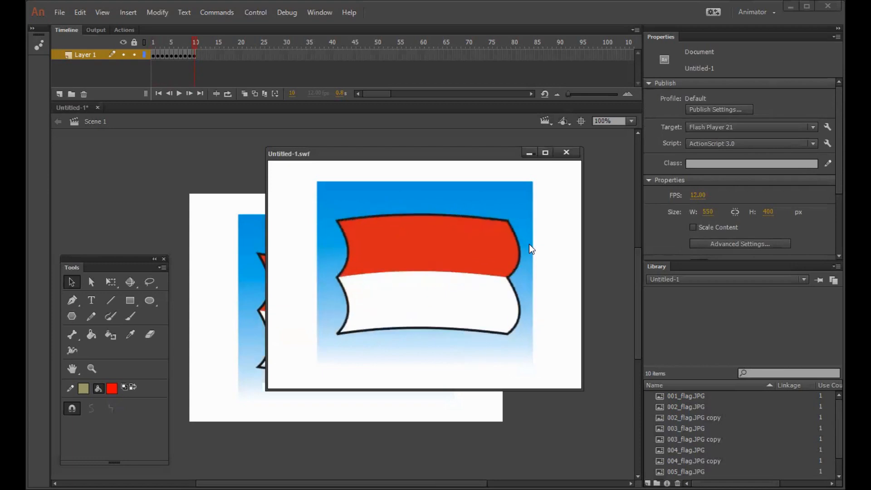
pyautogui.click(566, 152)
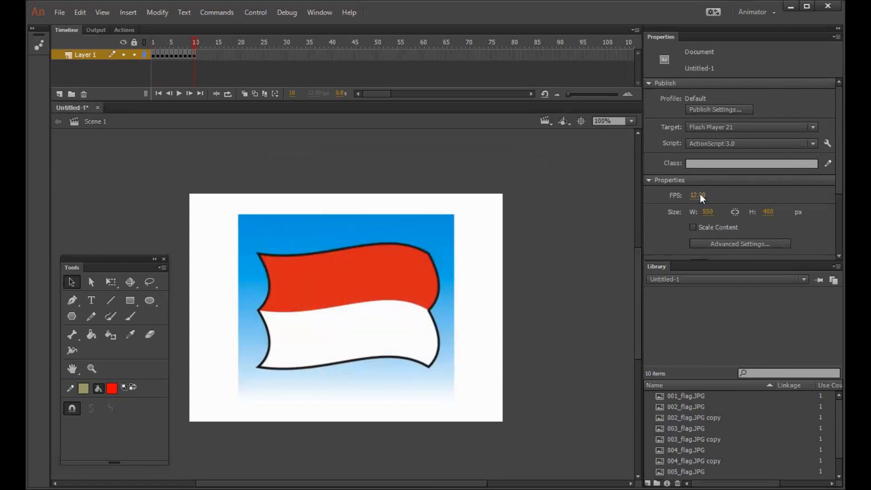
# Step: Set the document's frame rate to 6 FPS and test the movie at that speed
pyautogui.click(700, 194)
pyautogui.write('6')
pyautogui.press('Return')
pyautogui.hotkey('ctrl', 'Return')
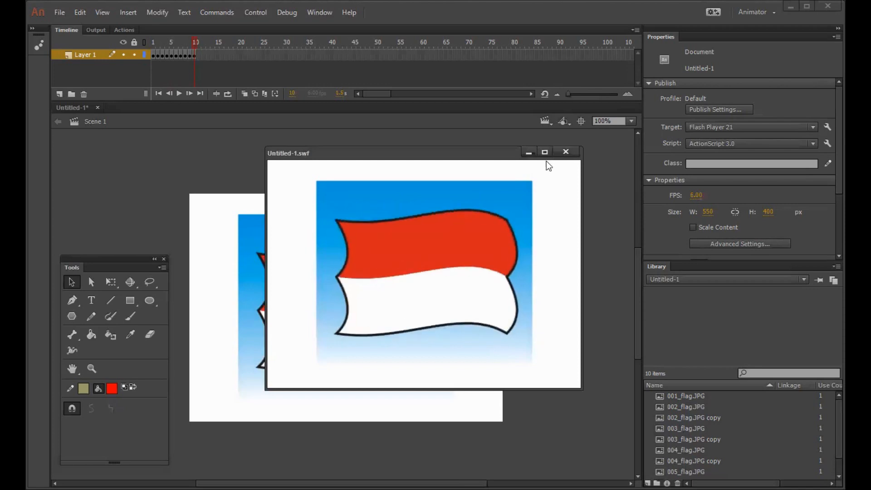
pyautogui.click(565, 152)
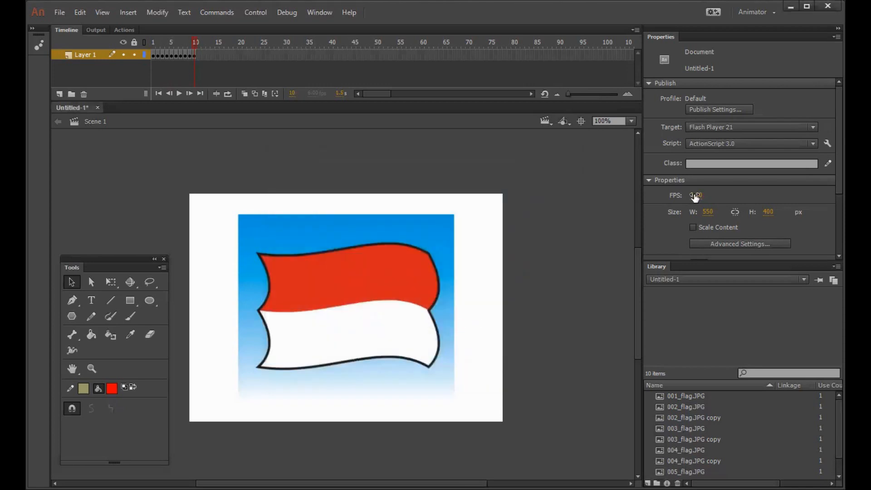
# Step: Set the document's frame rate back to 12 FPS
pyautogui.click(695, 195)
pyautogui.write('12')
pyautogui.click(523, 230)
# Step: Save the document as Untitled-1 in Animate Document format in youtube_2023/006_animasi/024_bendera on drive Data_2 (G:)
pyautogui.hotkey('ctrl', 's')
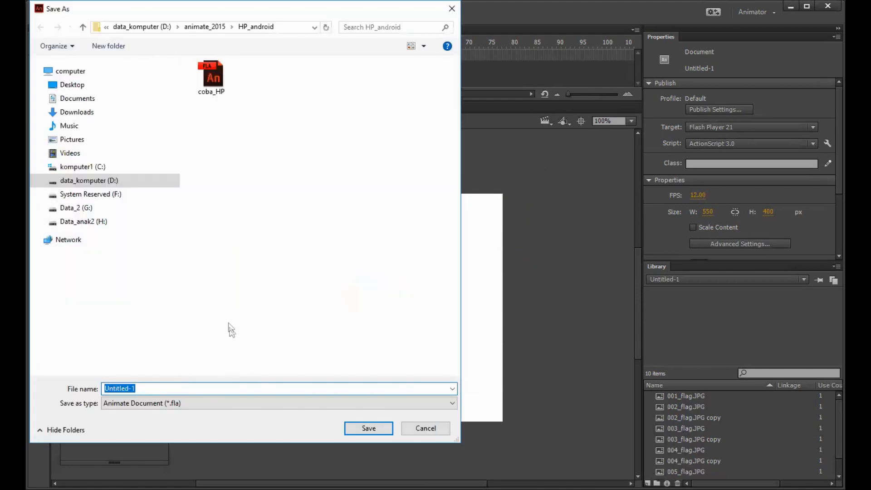
pyautogui.click(95, 212)
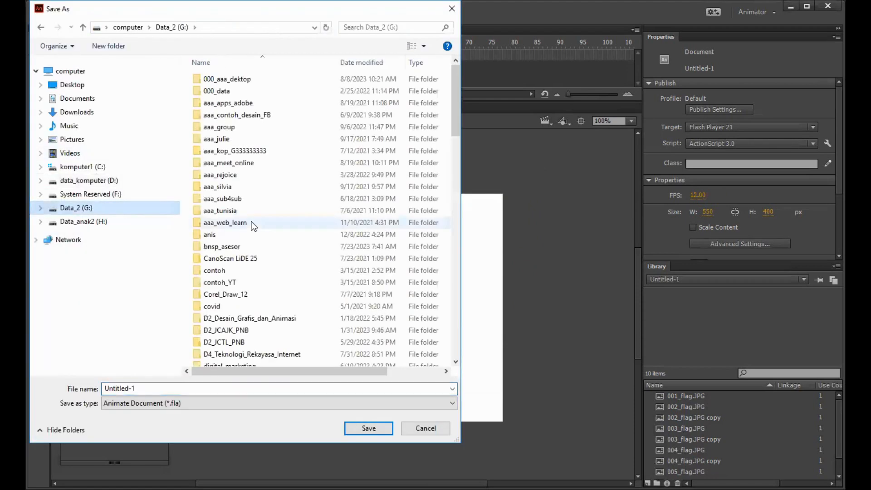
pyautogui.scroll(-15, 249, 307)
pyautogui.scroll(-8, 249, 318)
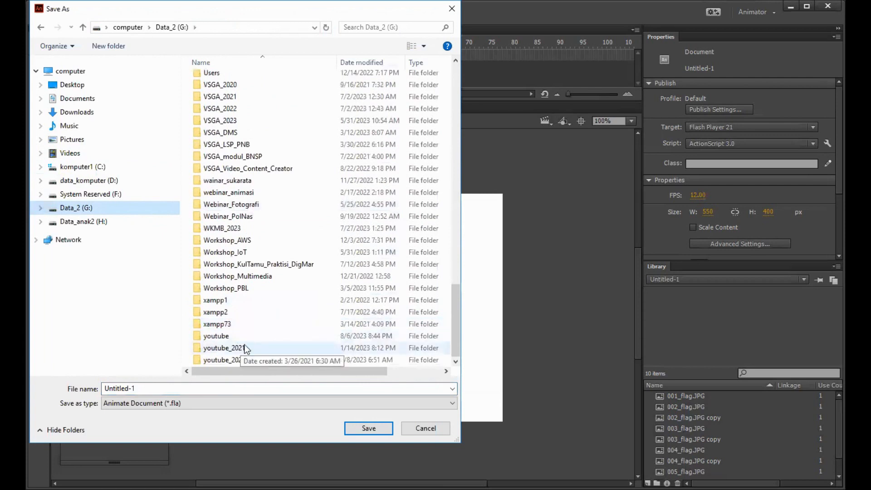
pyautogui.doubleClick(222, 360)
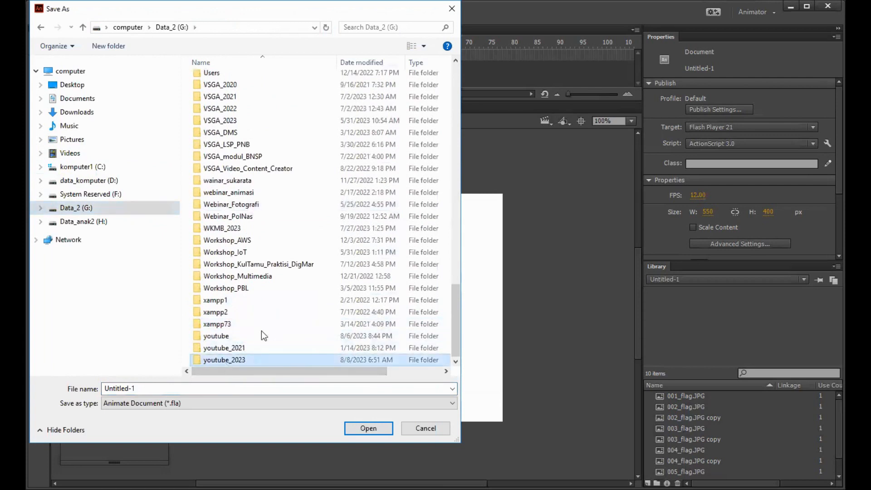
pyautogui.click(243, 151)
pyautogui.doubleClick(243, 151)
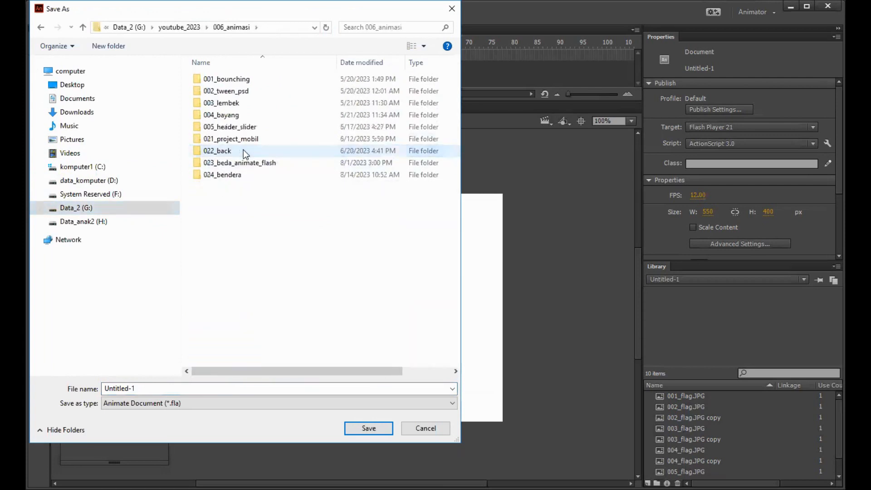
pyautogui.doubleClick(242, 175)
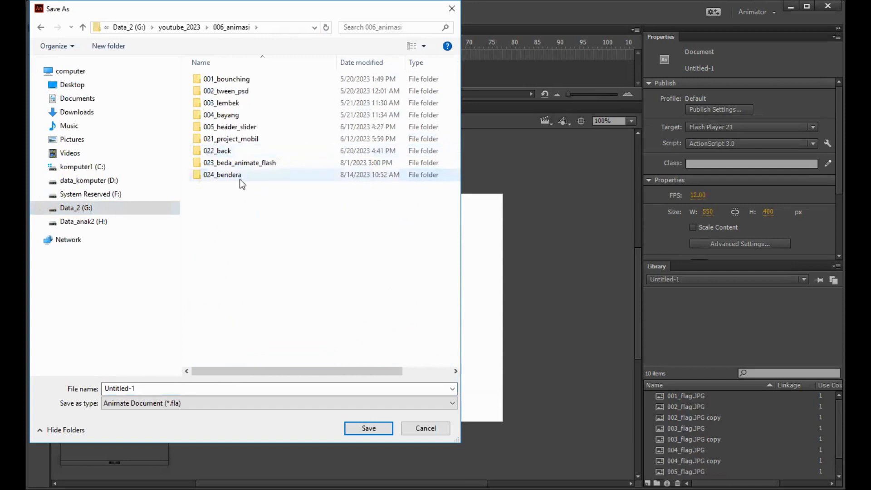
pyautogui.click(373, 429)
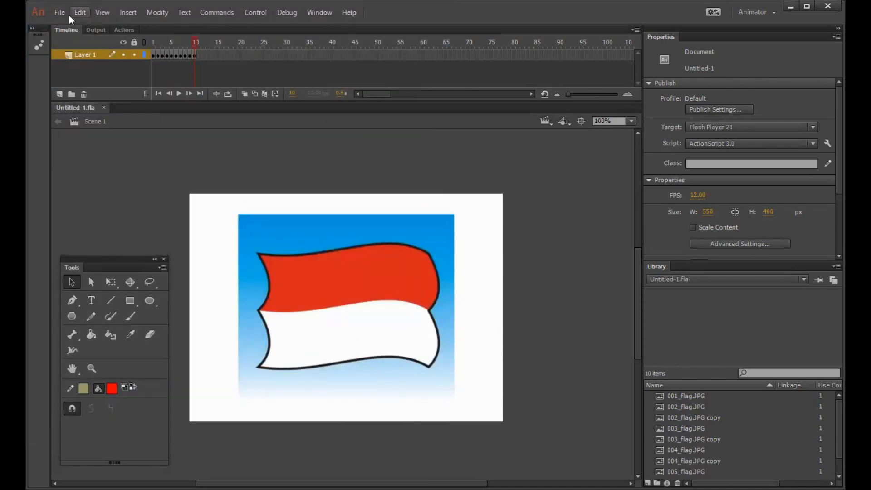
pyautogui.click(64, 14)
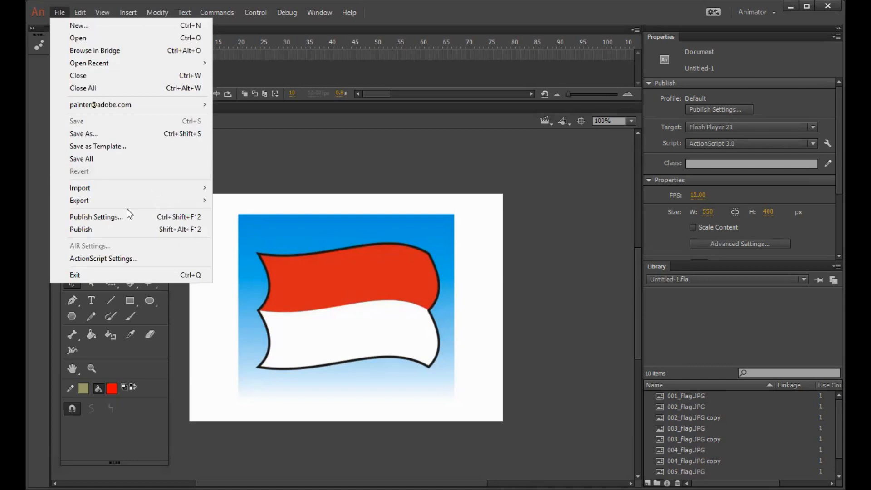
pyautogui.moveTo(191, 200)
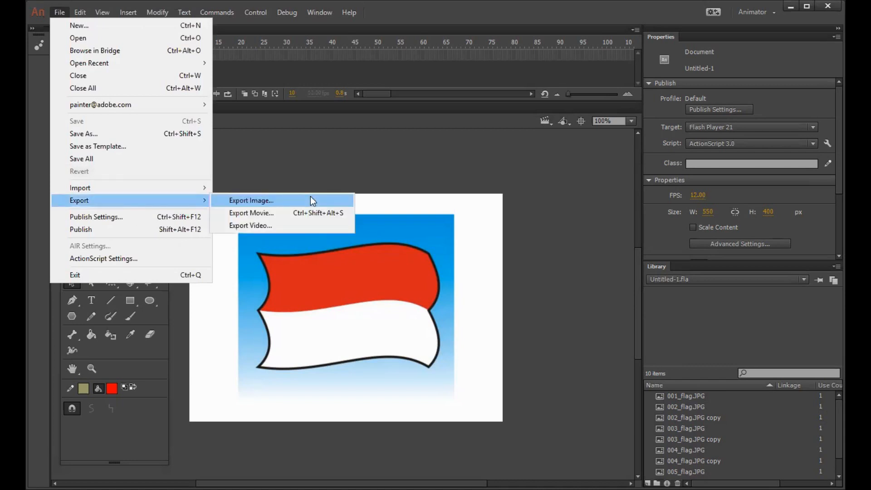
pyautogui.click(286, 224)
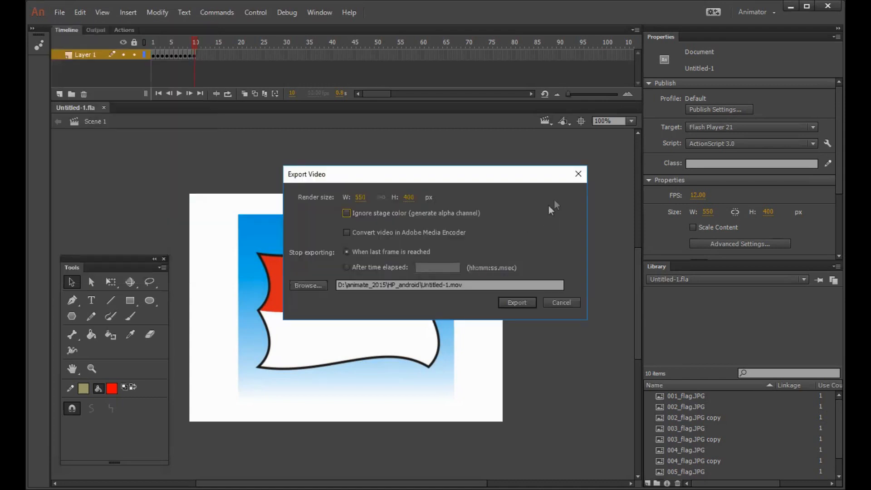
pyautogui.click(577, 174)
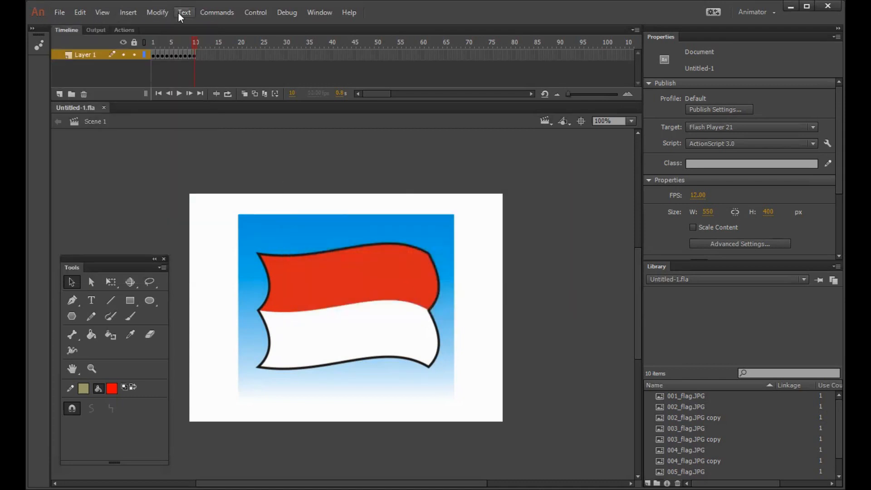
# Step: Export the movie to the Desktop as an animated GIF named flag_animation, at 550 by 400 pixels with 0 repetitions to loop forever
pyautogui.click(55, 14)
pyautogui.moveTo(154, 200)
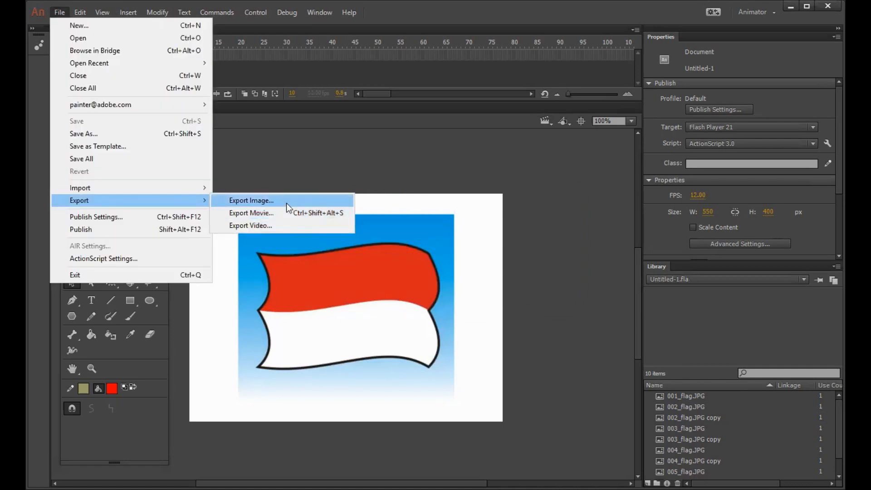
pyautogui.click(284, 213)
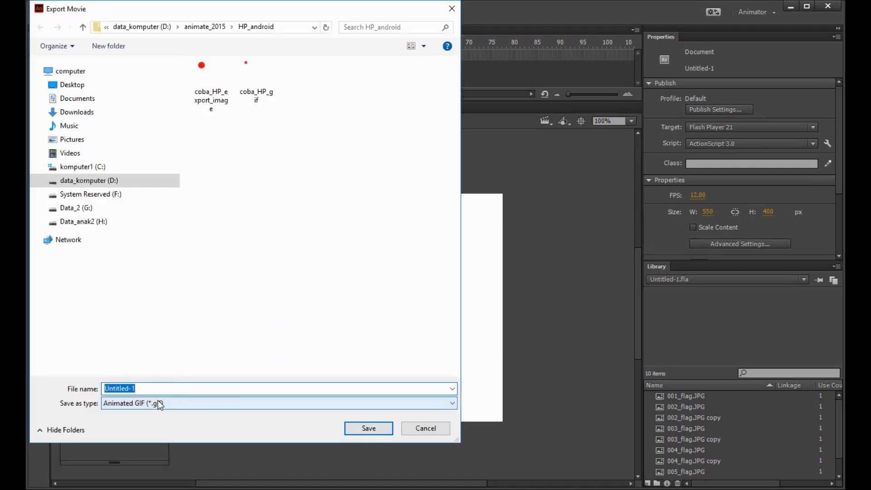
pyautogui.click(93, 84)
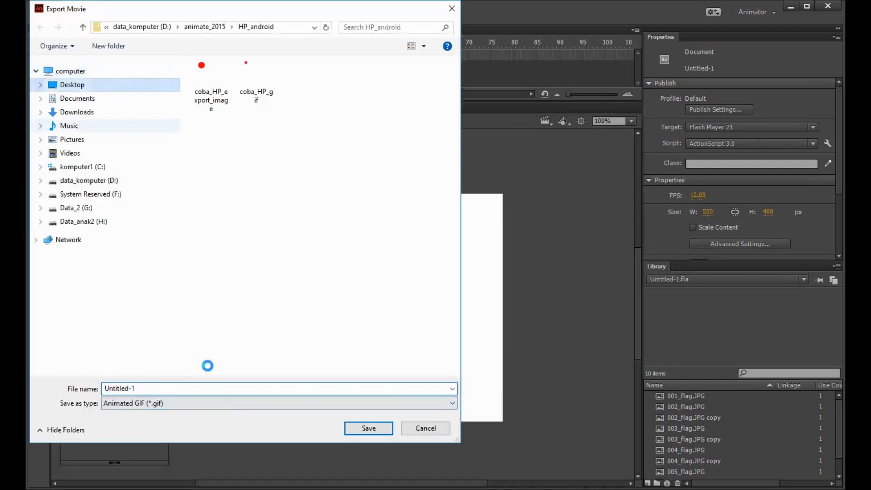
pyautogui.click(206, 388)
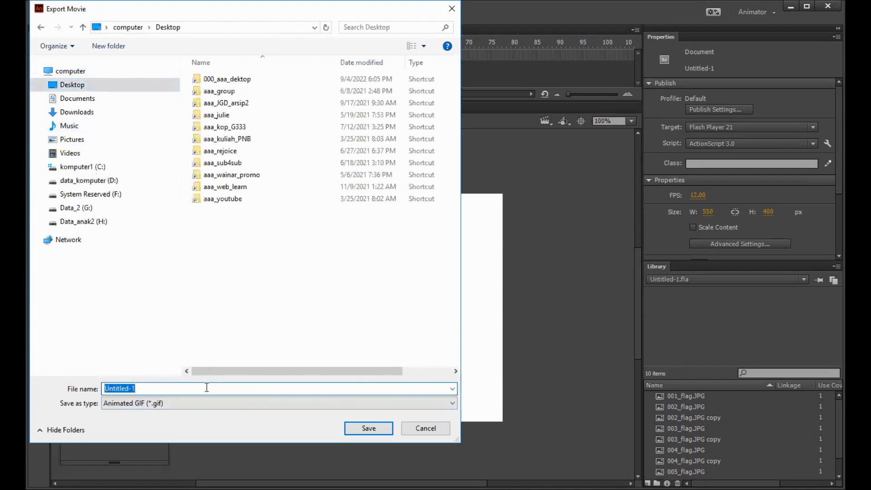
pyautogui.write('flag_animation')
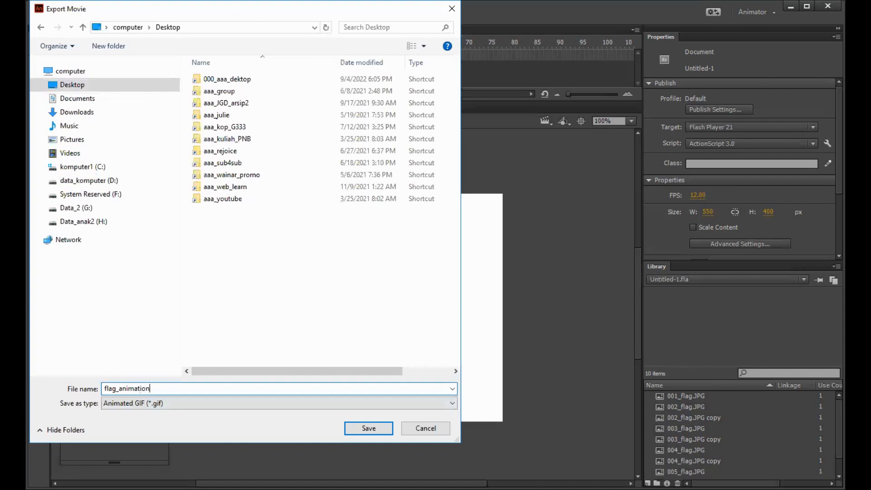
pyautogui.click(366, 431)
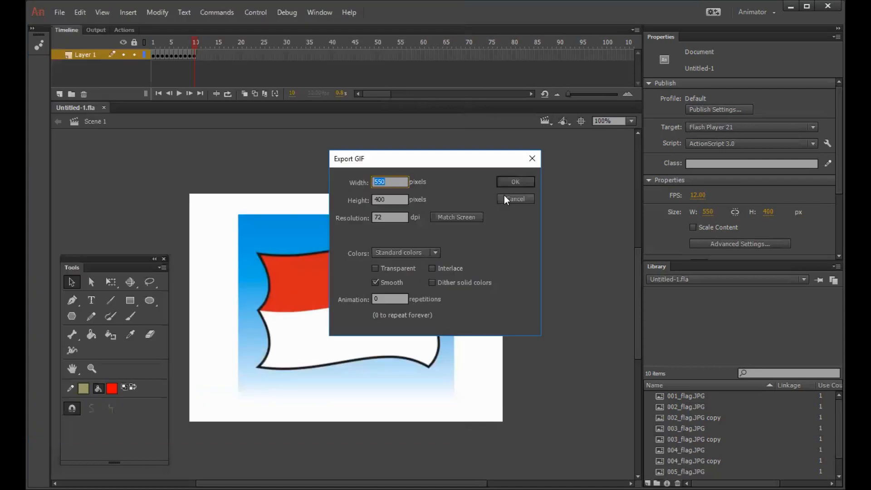
pyautogui.click(513, 181)
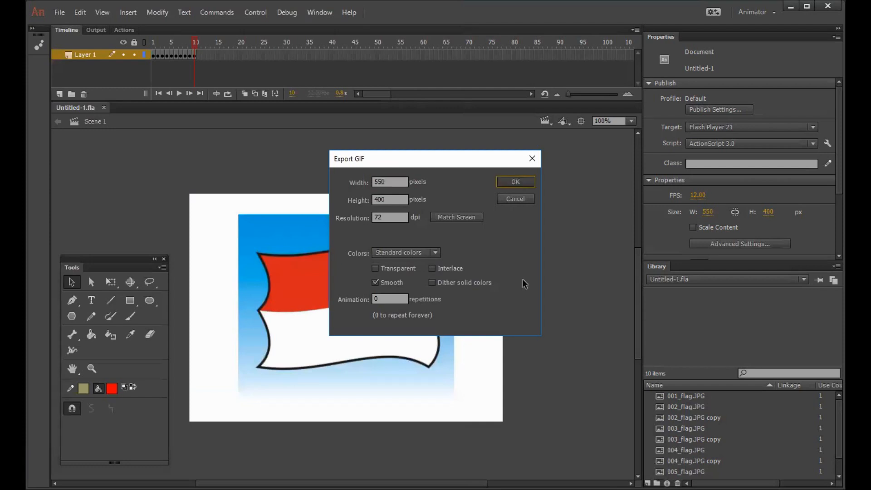